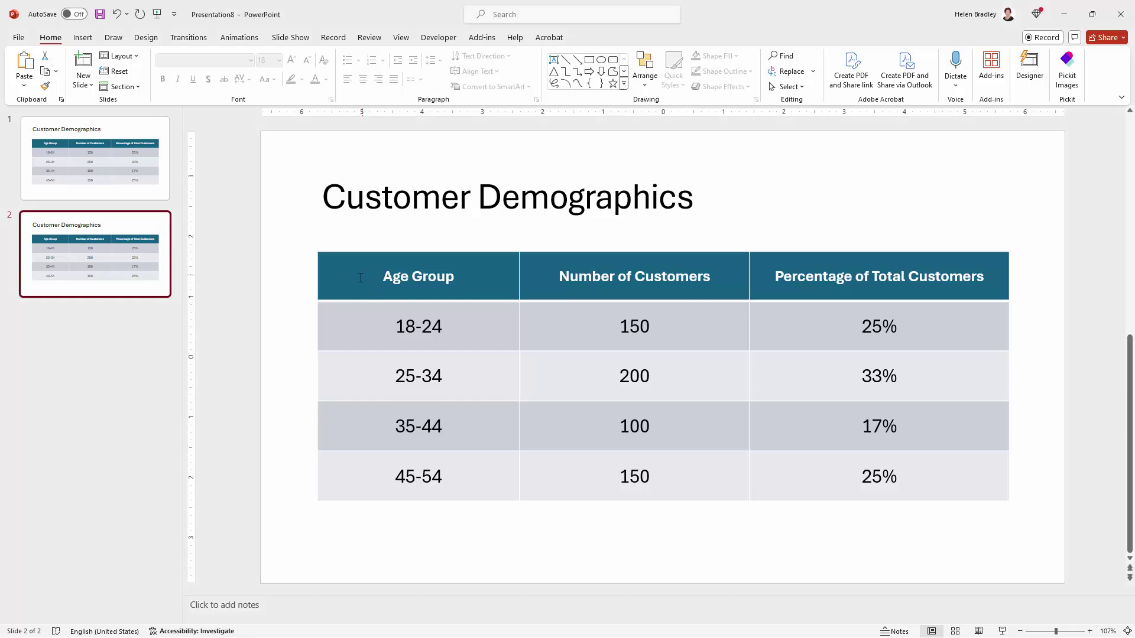
# Apply the No Style, Table Grid style to the Customer Demographics table
pyautogui.click(361, 278)
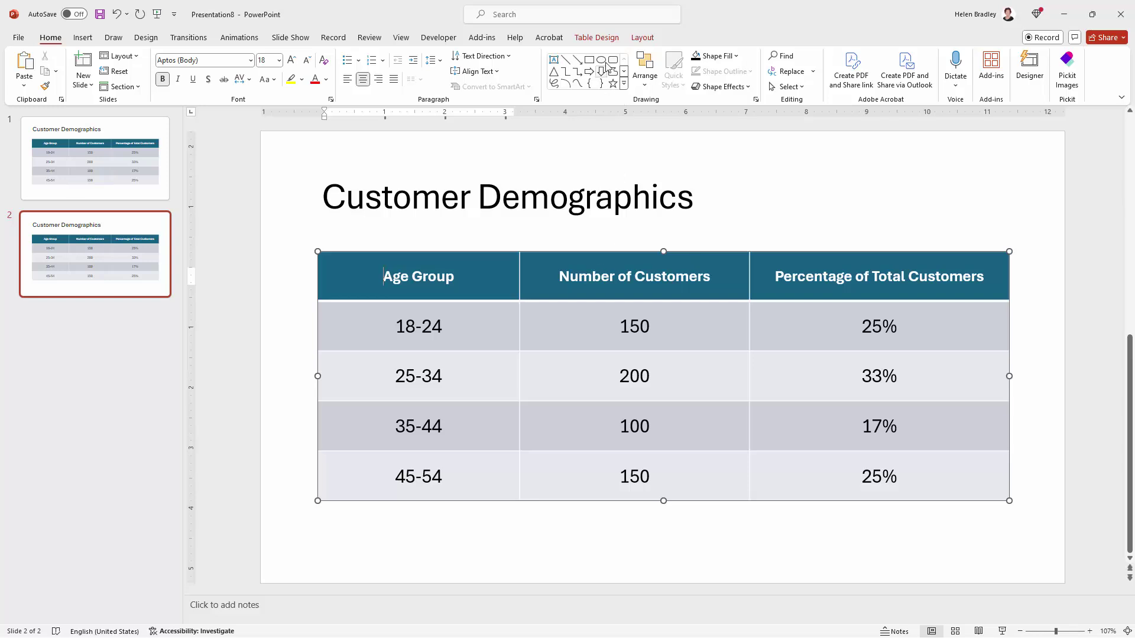
pyautogui.click(598, 38)
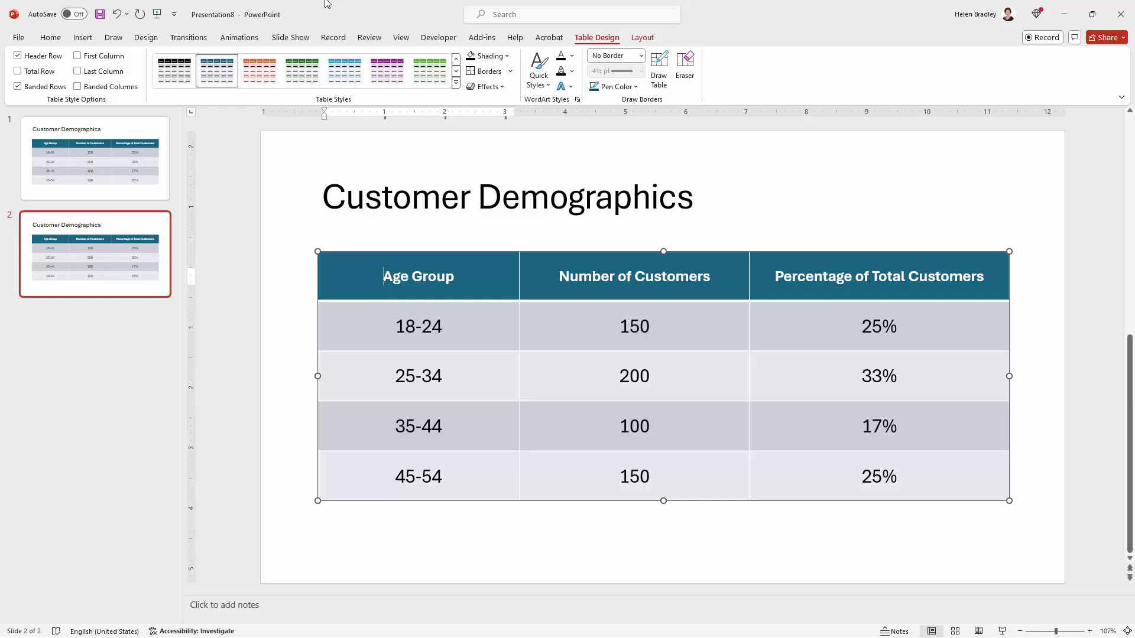
pyautogui.click(456, 83)
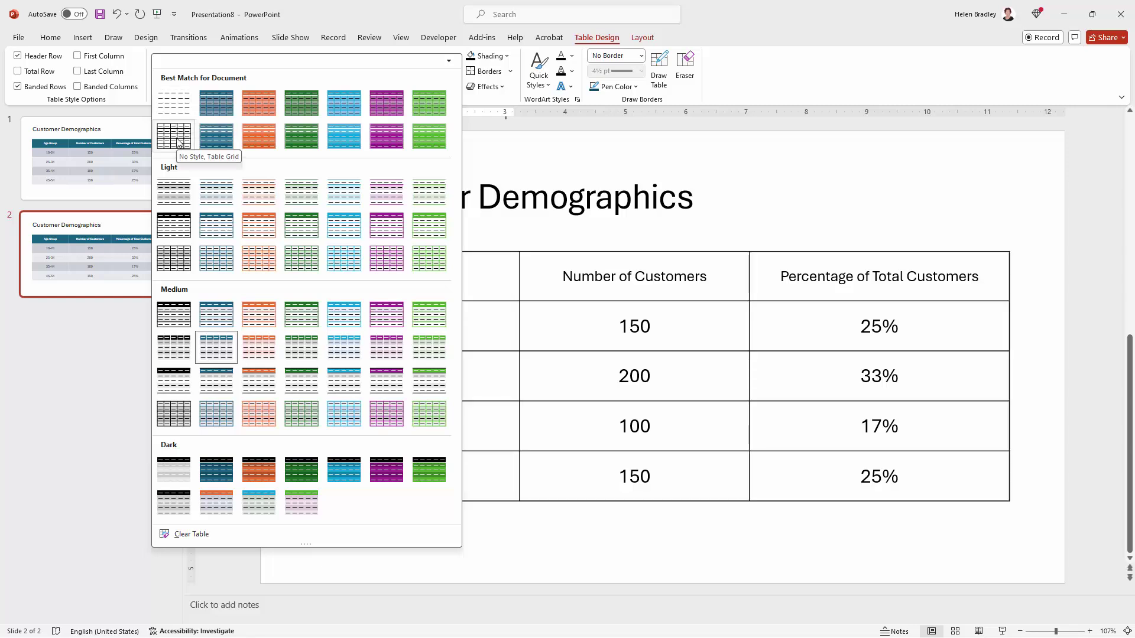
pyautogui.click(177, 142)
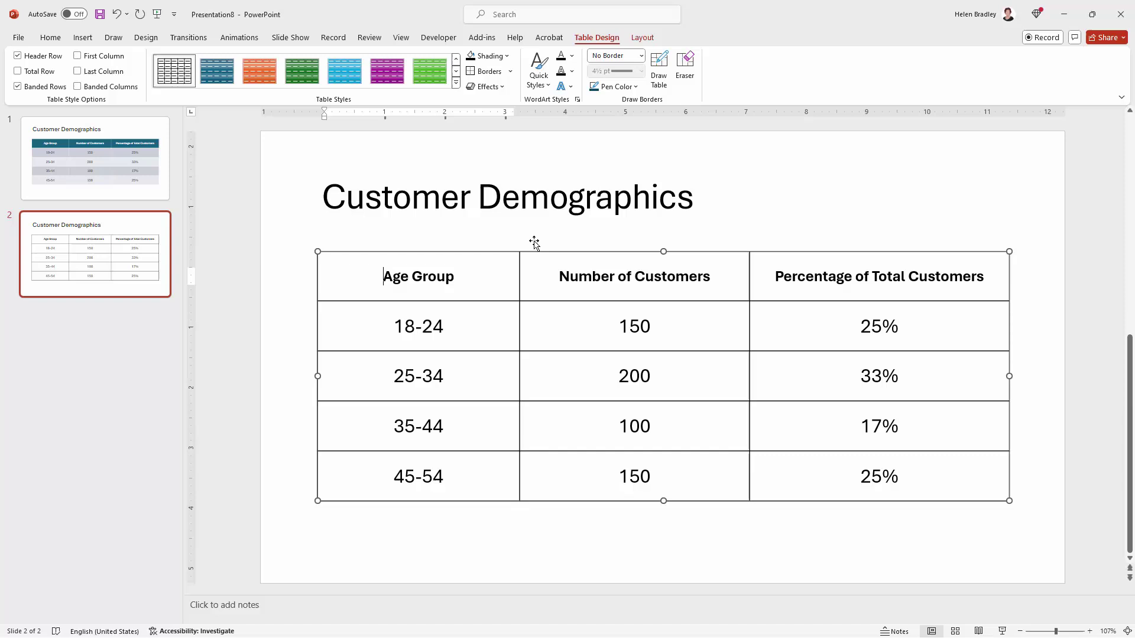
pyautogui.click(302, 269)
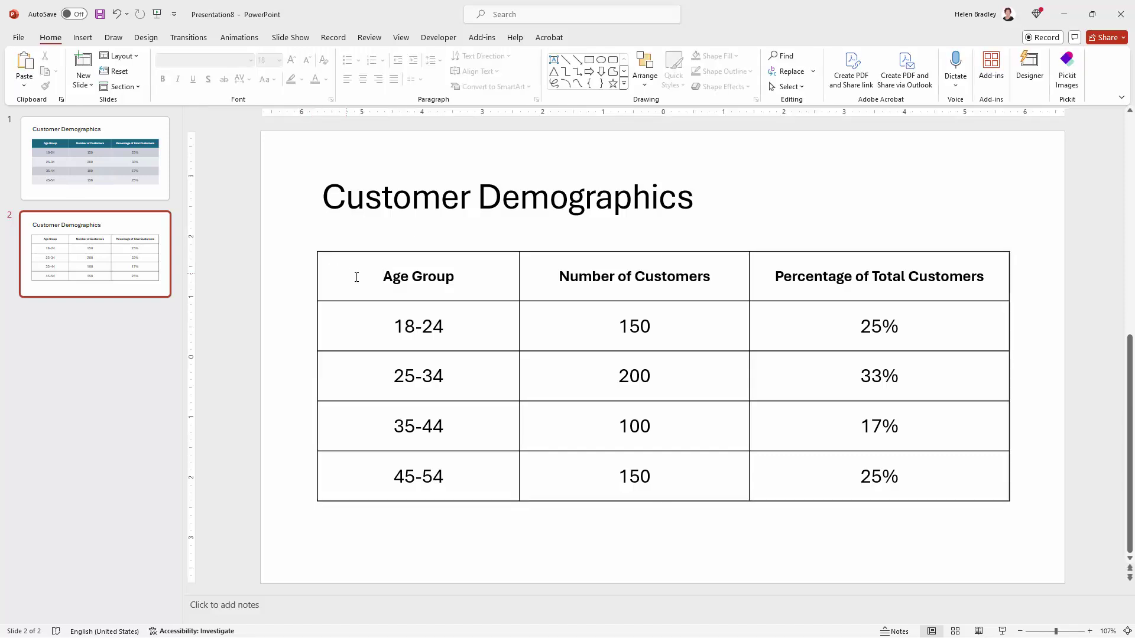
# Try the Eraser on two header borders, undo both merges, then turn the Eraser off
pyautogui.click(413, 276)
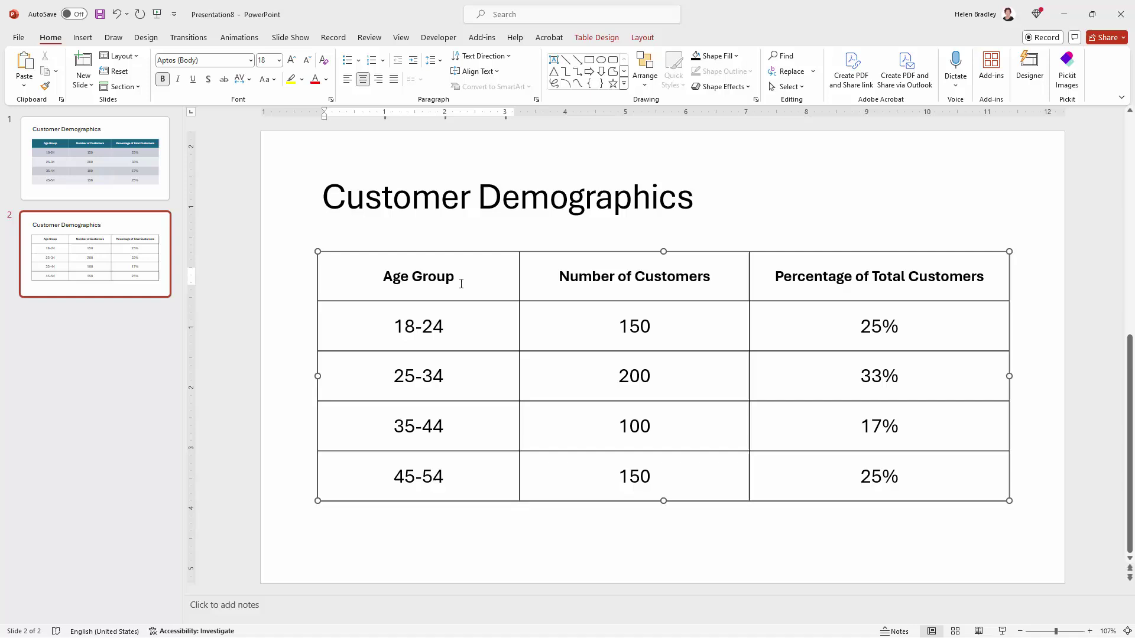
pyautogui.click(597, 38)
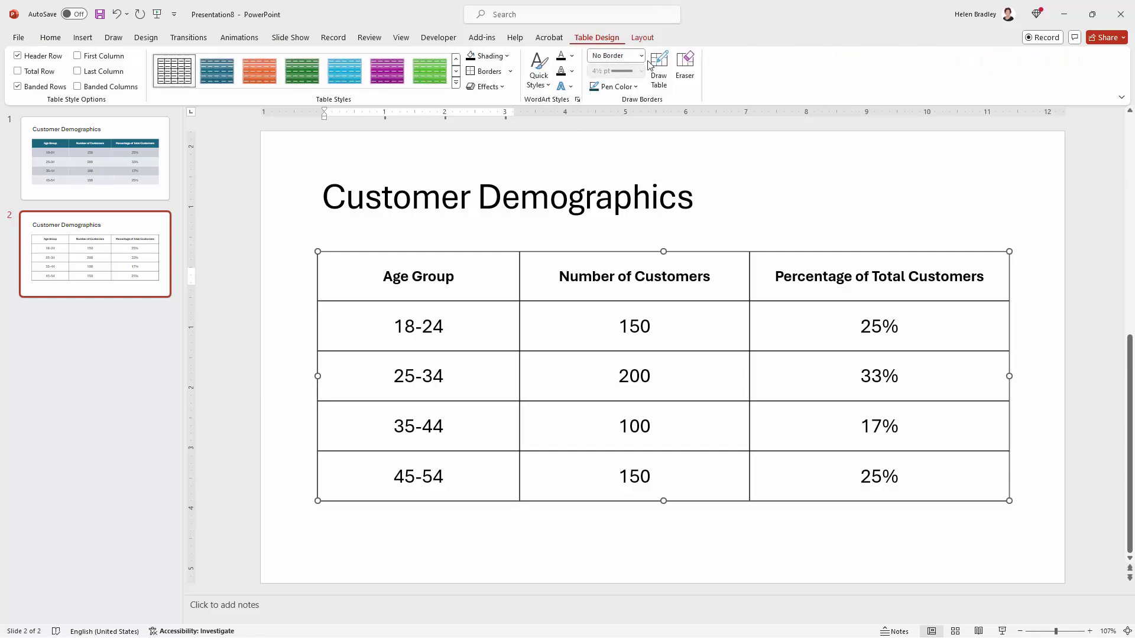
pyautogui.click(685, 68)
pyautogui.click(520, 283)
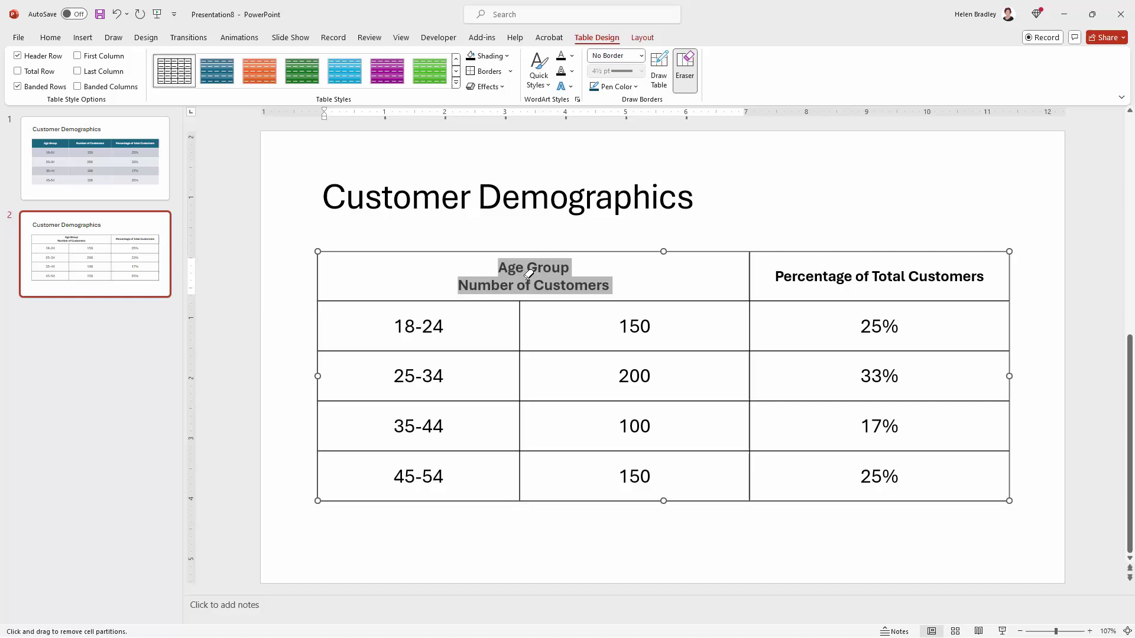
pyautogui.hotkey('ctrl', 'z')
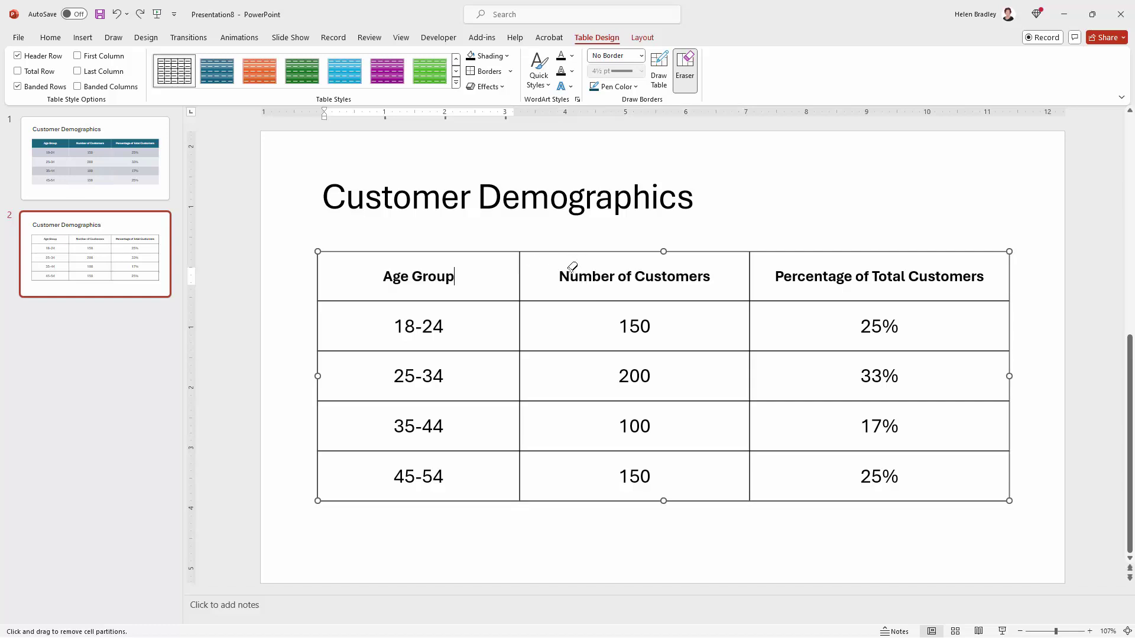
pyautogui.click(575, 301)
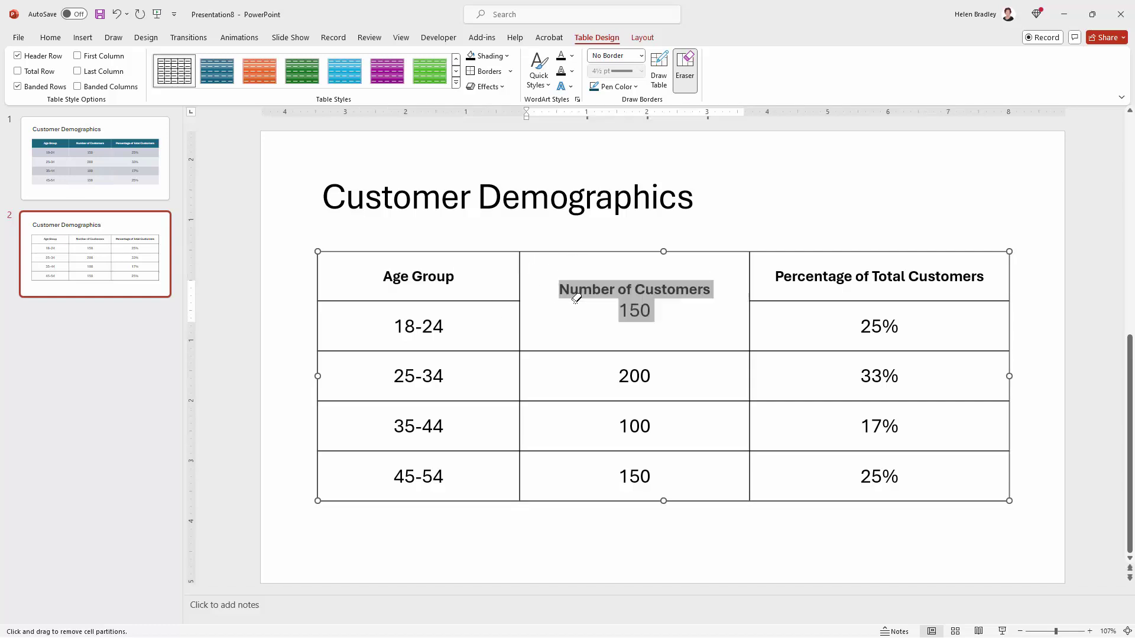
pyautogui.hotkey('ctrl', 'z')
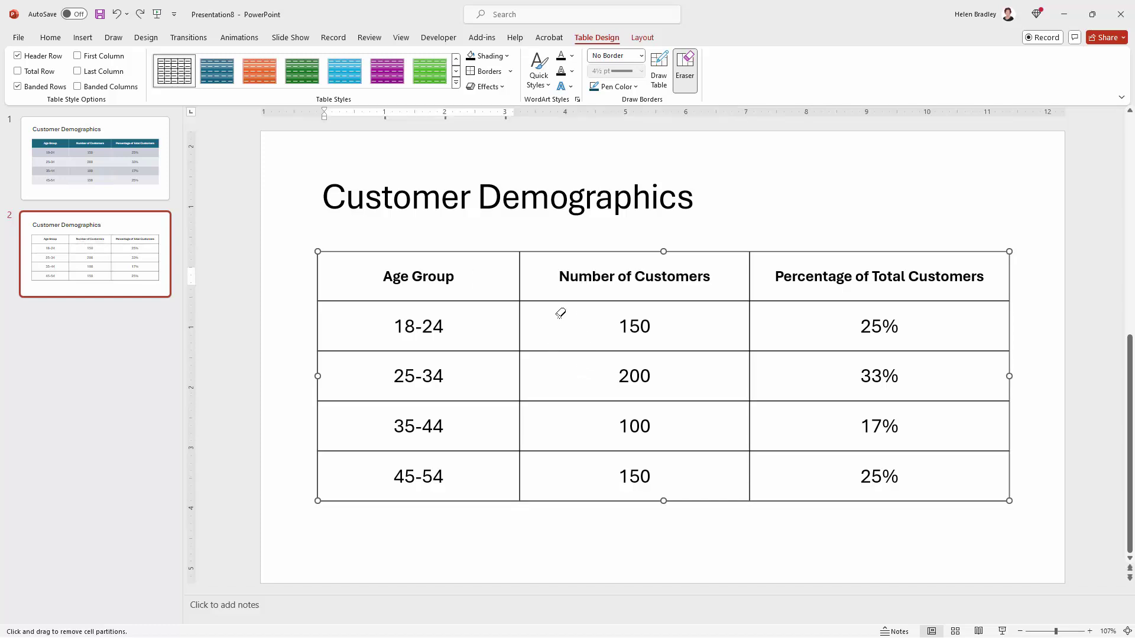
pyautogui.click(685, 70)
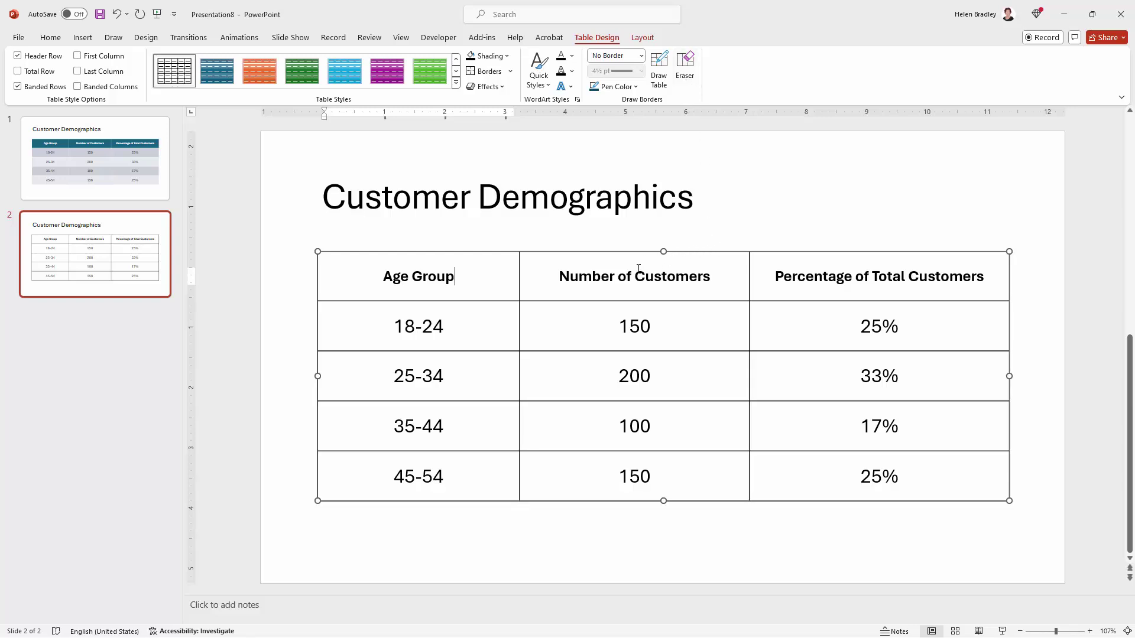
# With Draw Table and a No Border pen, erase the two vertical dividers in the header row
pyautogui.click(663, 65)
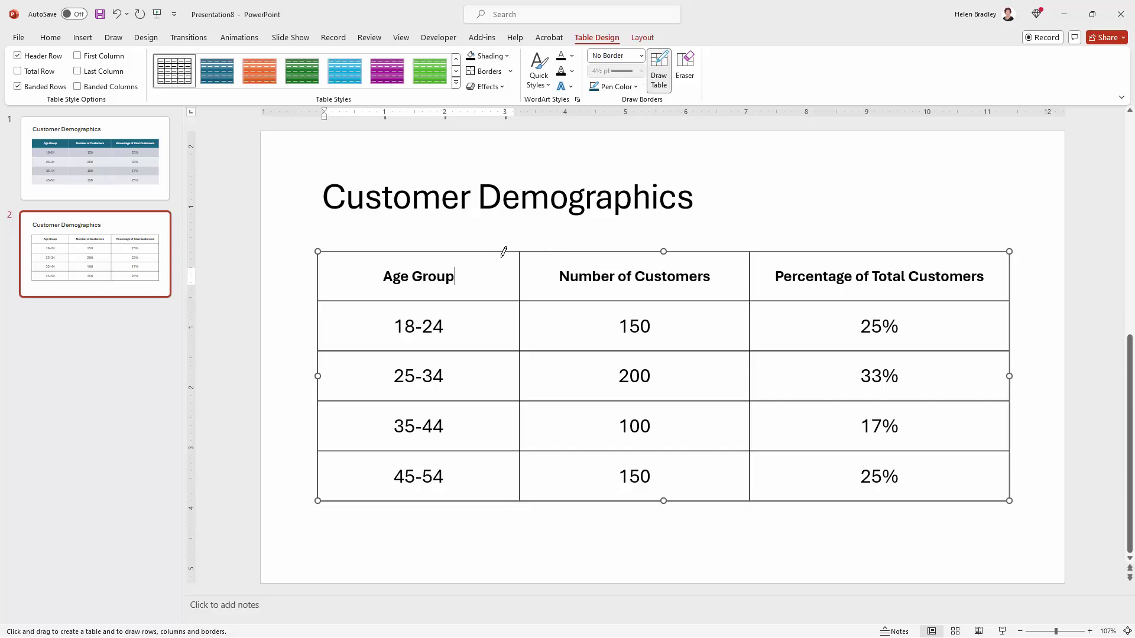
pyautogui.click(639, 56)
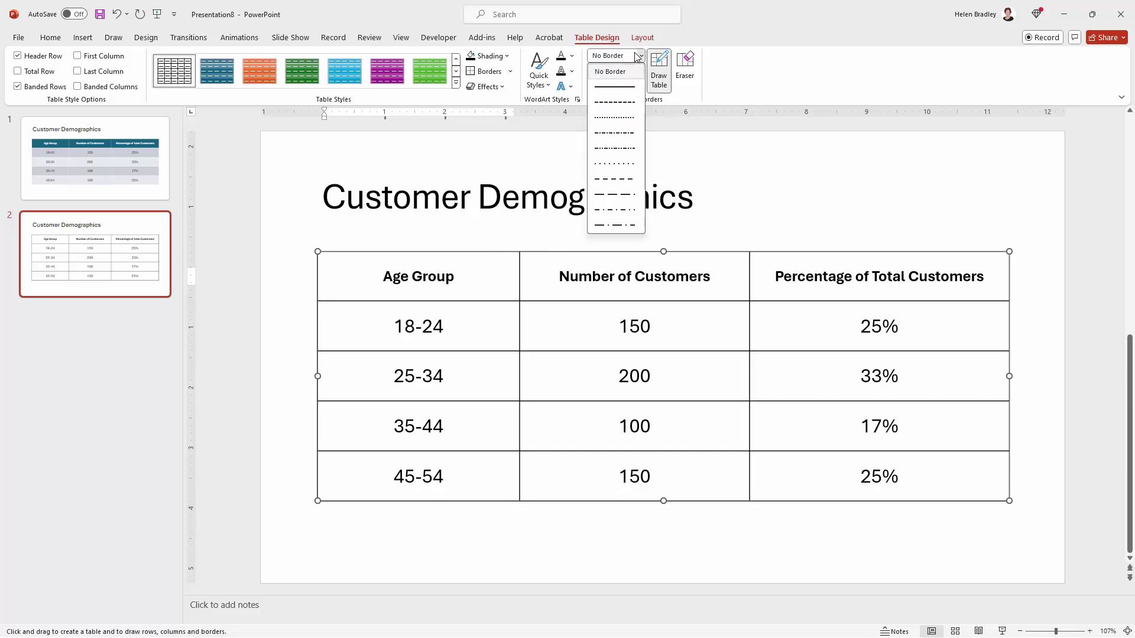
pyautogui.click(610, 71)
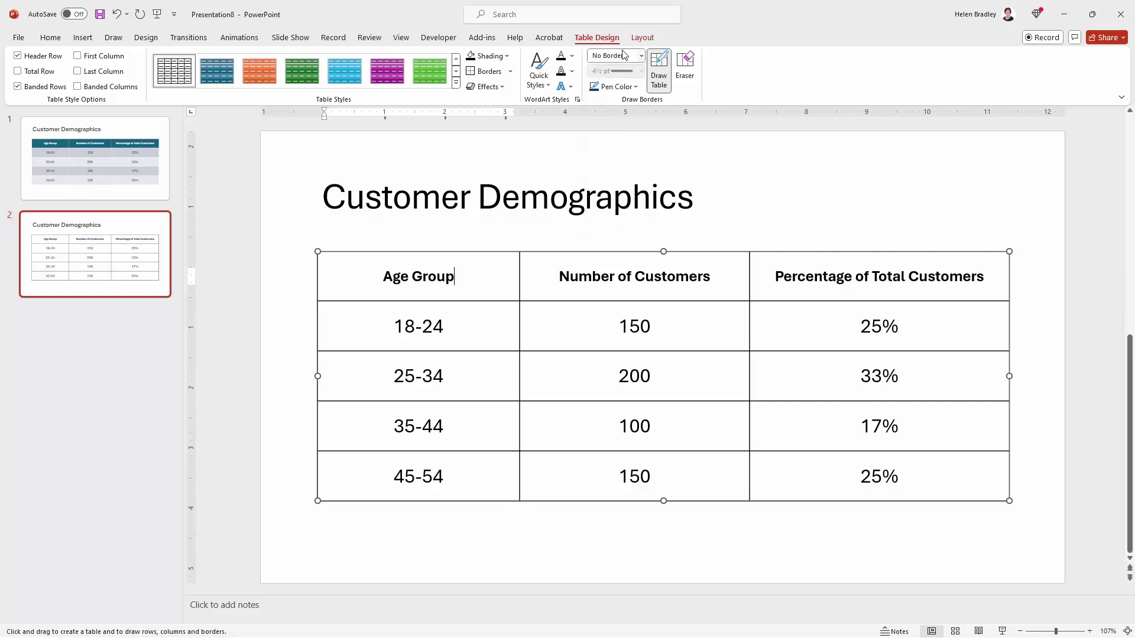
pyautogui.click(520, 277)
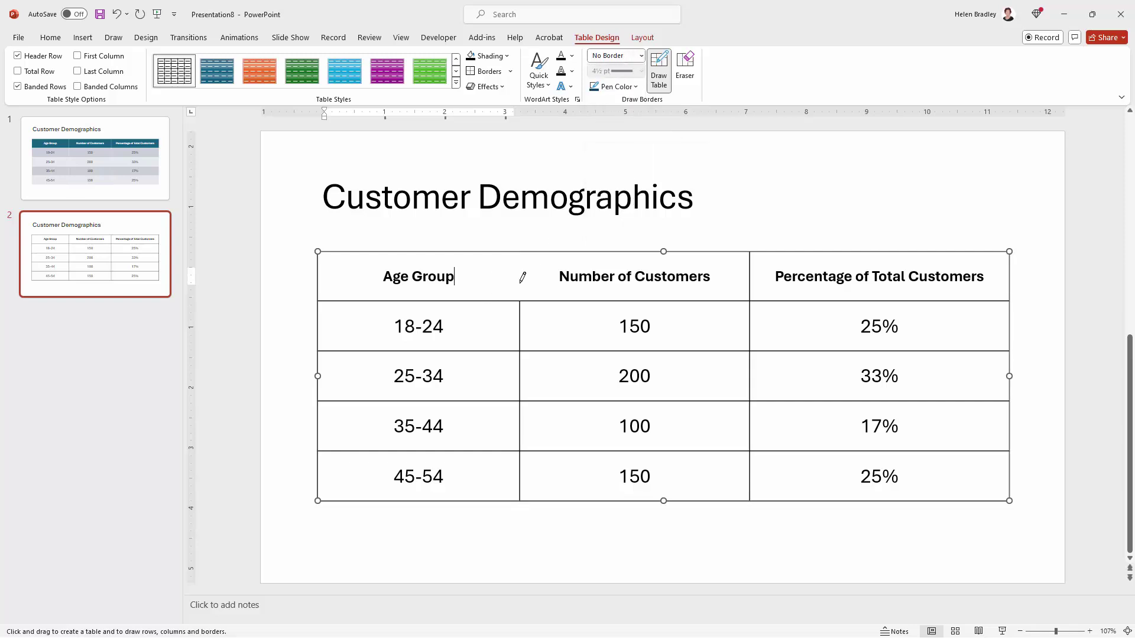
pyautogui.click(750, 269)
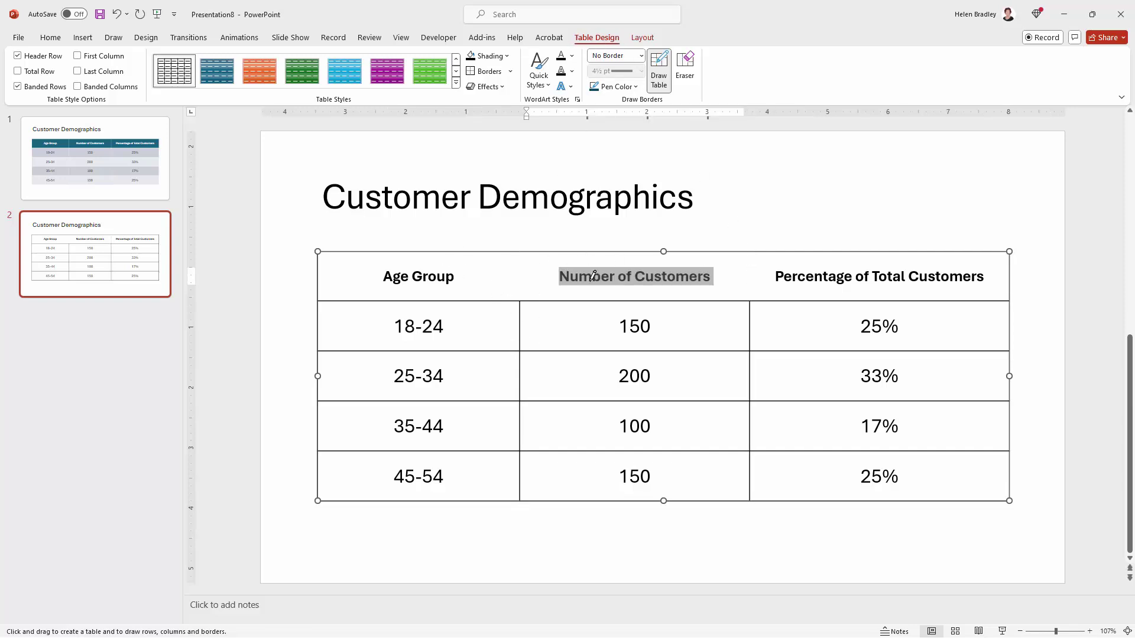
# Set the border pen to a solid 4½ pt orange line
pyautogui.click(639, 59)
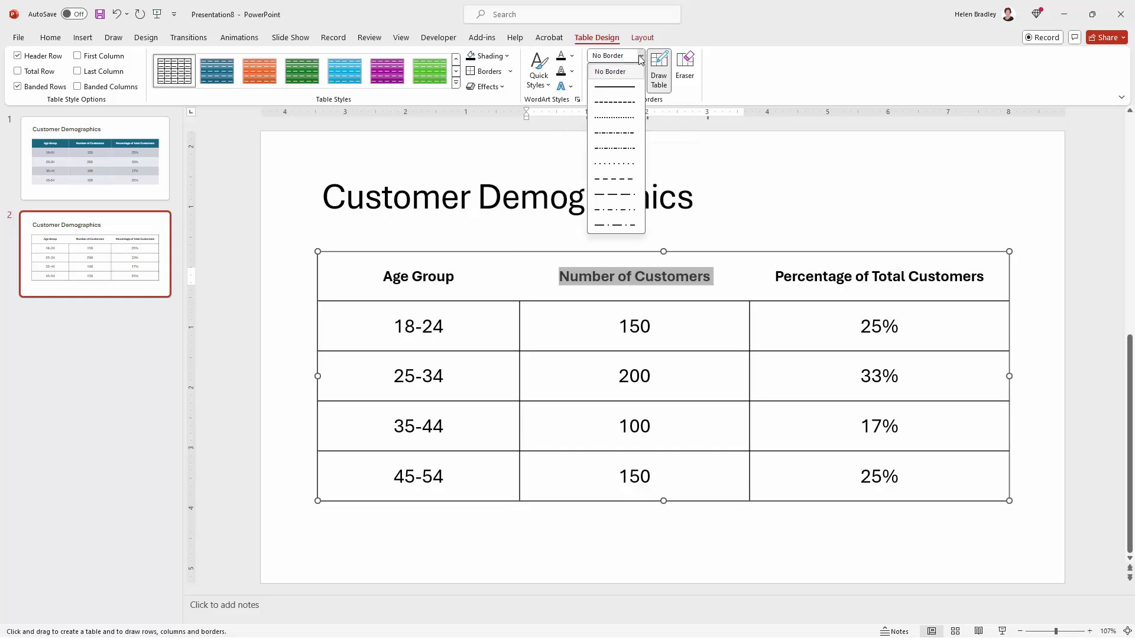
pyautogui.click(611, 90)
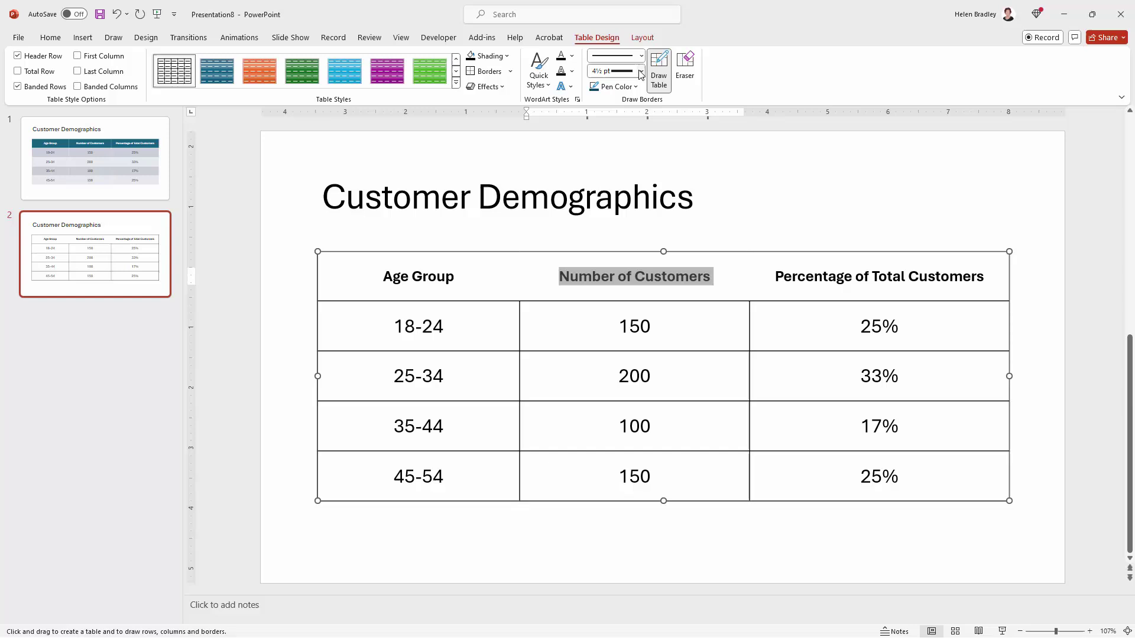
pyautogui.click(639, 71)
pyautogui.click(613, 173)
pyautogui.click(616, 89)
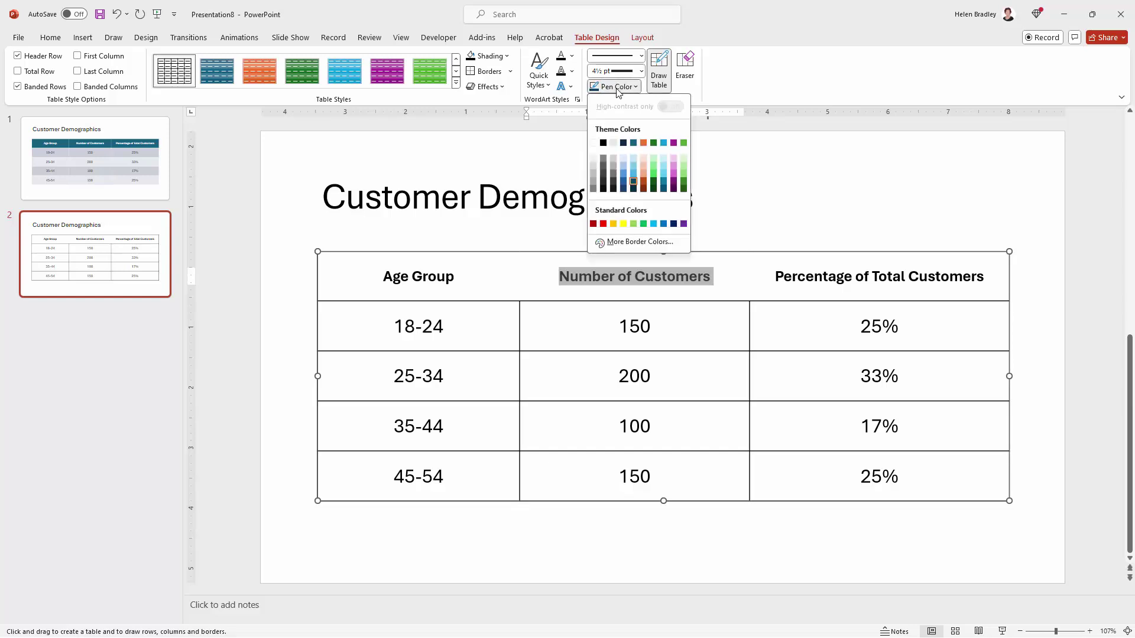
pyautogui.click(644, 143)
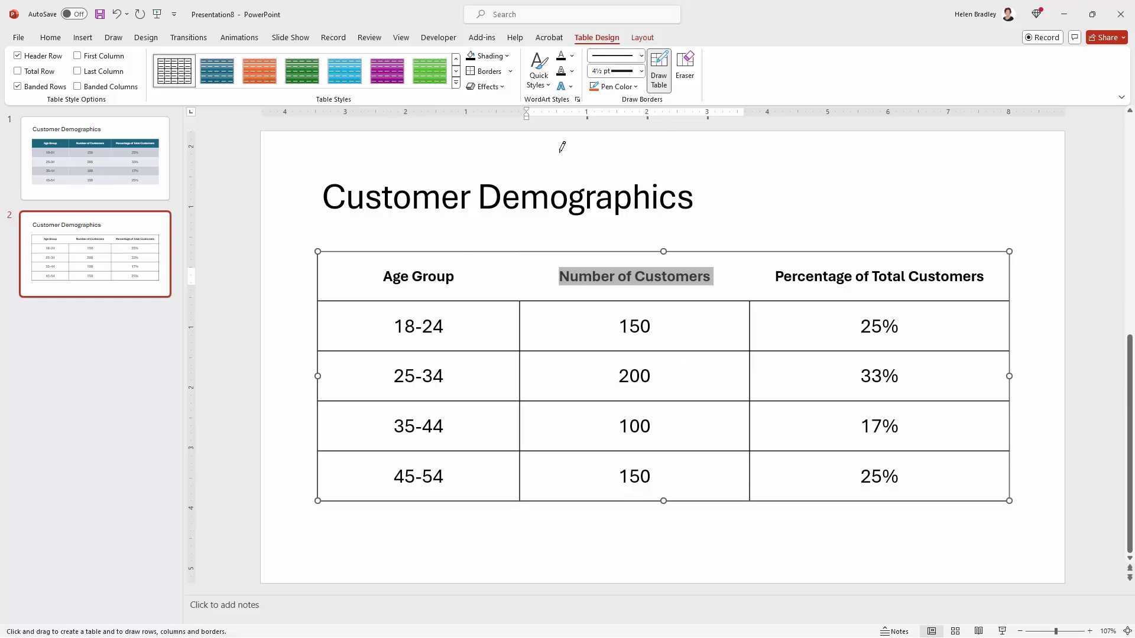
# Draw orange lines under and between the 18-24 and 25-34 row cells, then stop drawing
pyautogui.click(484, 350)
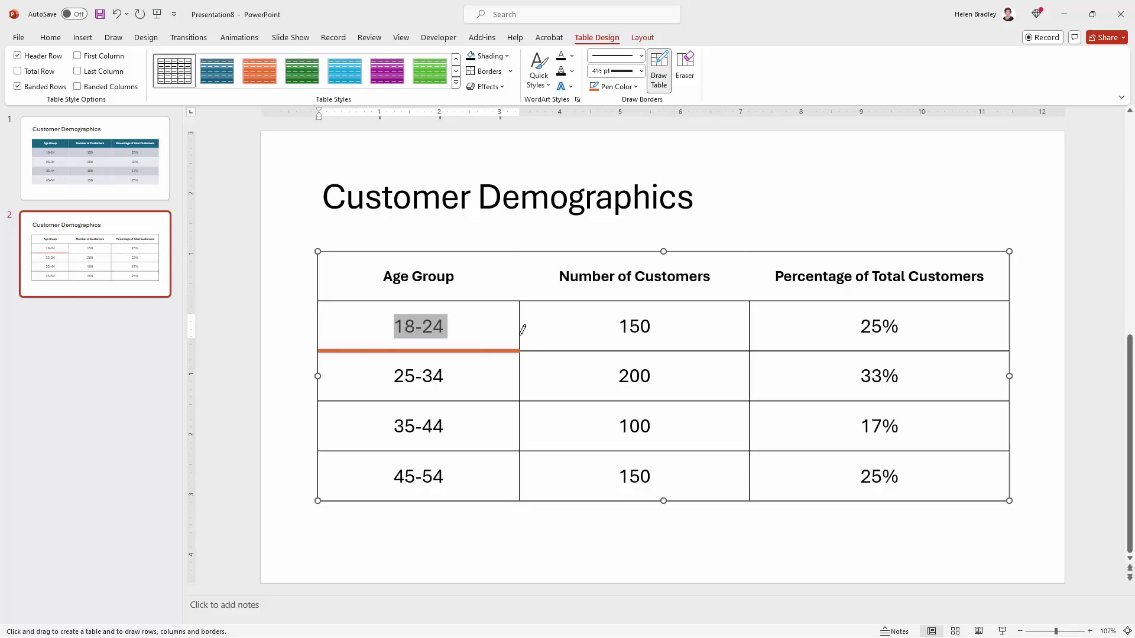
pyautogui.click(521, 326)
pyautogui.click(561, 350)
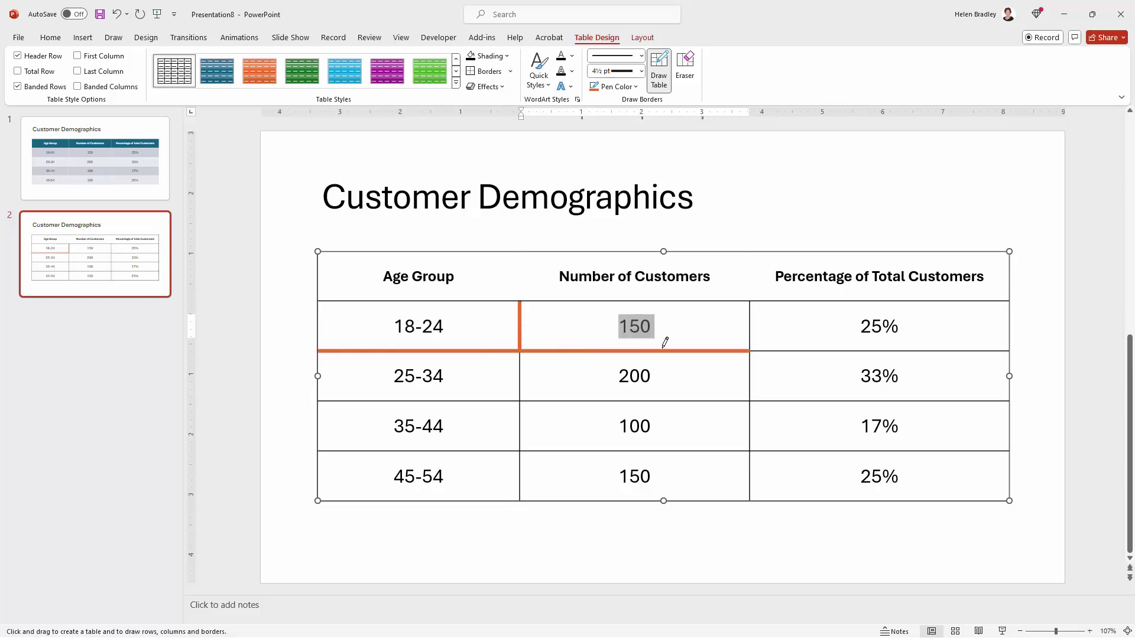
pyautogui.click(750, 322)
pyautogui.click(768, 351)
pyautogui.click(750, 376)
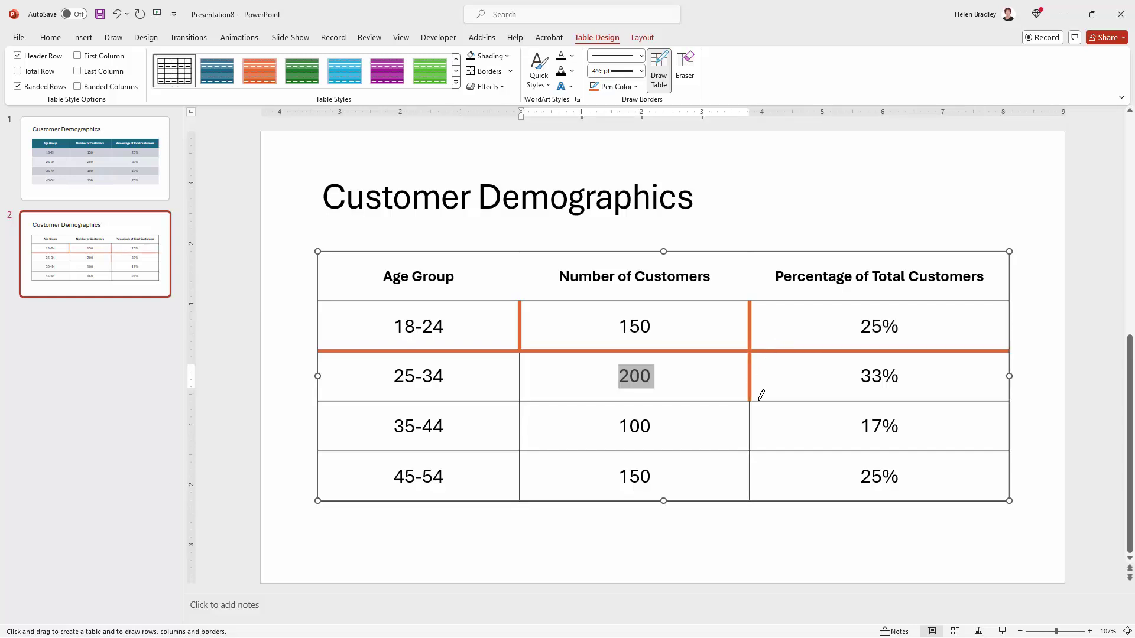
pyautogui.click(762, 401)
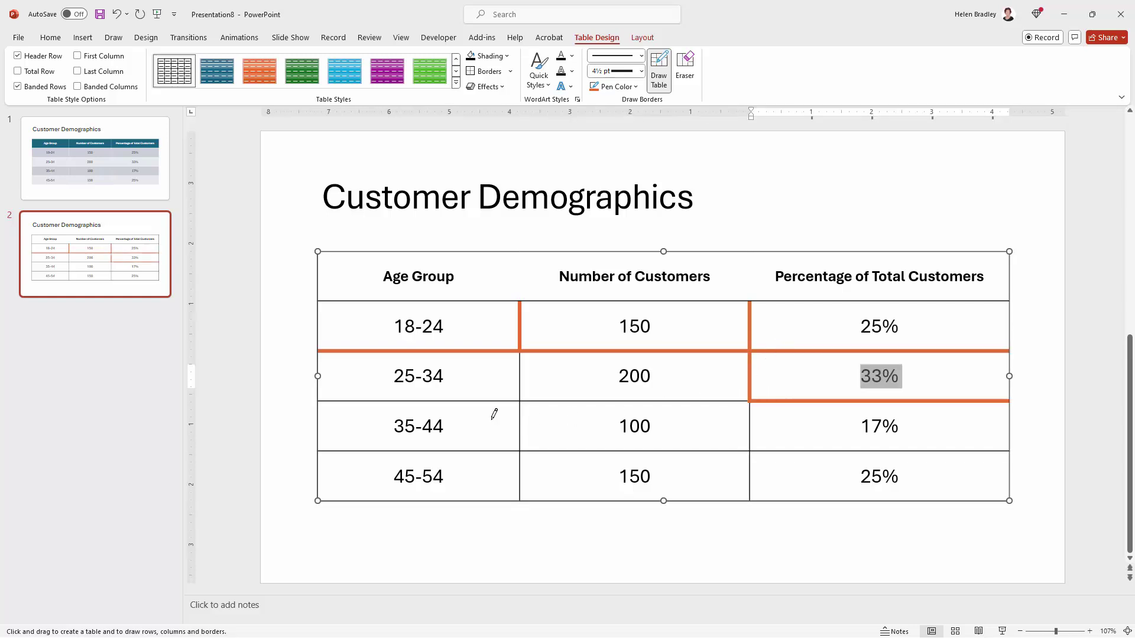
pyautogui.click(660, 80)
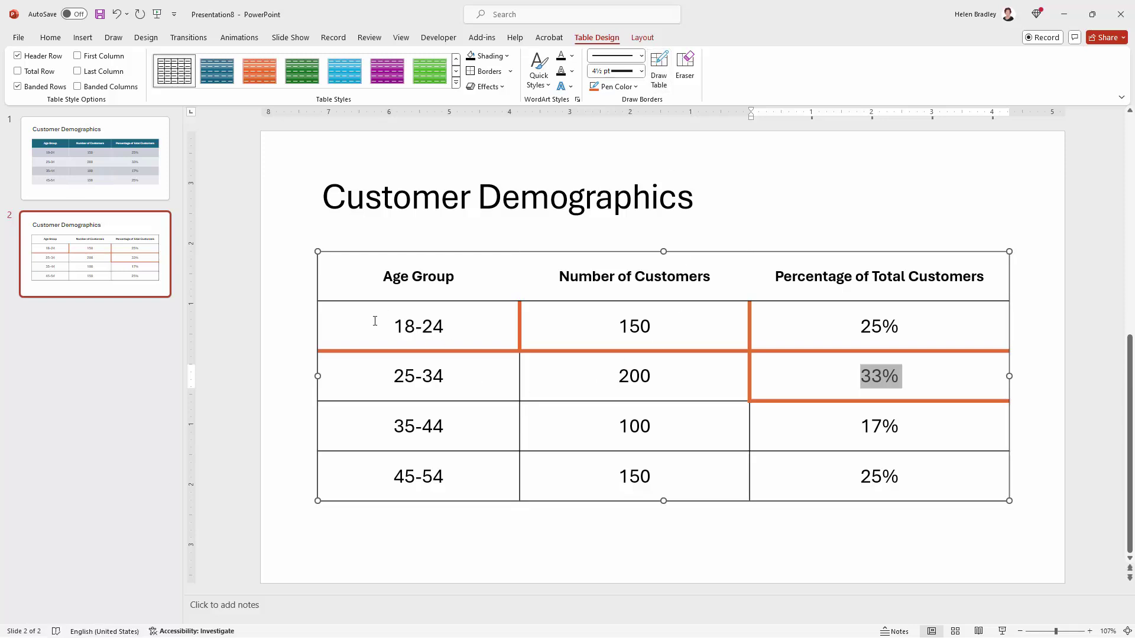
# Apply orange Inside Borders to all the table's data cells
pyautogui.moveTo(375, 321)
pyautogui.mouseDown()
pyautogui.moveTo(646, 373)
pyautogui.moveTo(856, 471)
pyautogui.mouseUp()
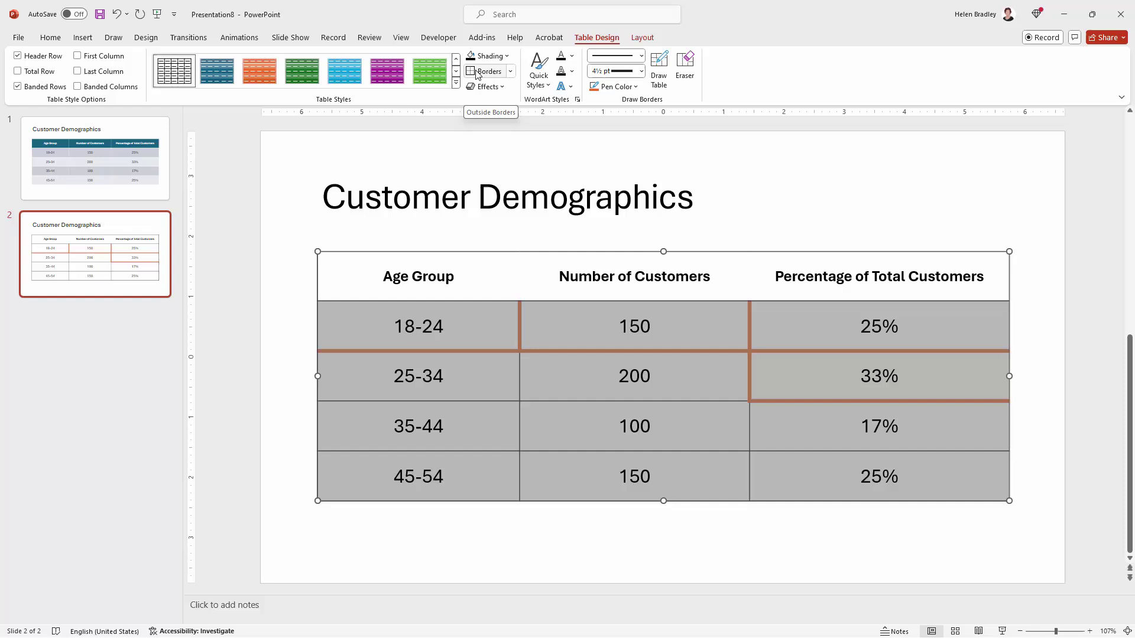
pyautogui.click(511, 71)
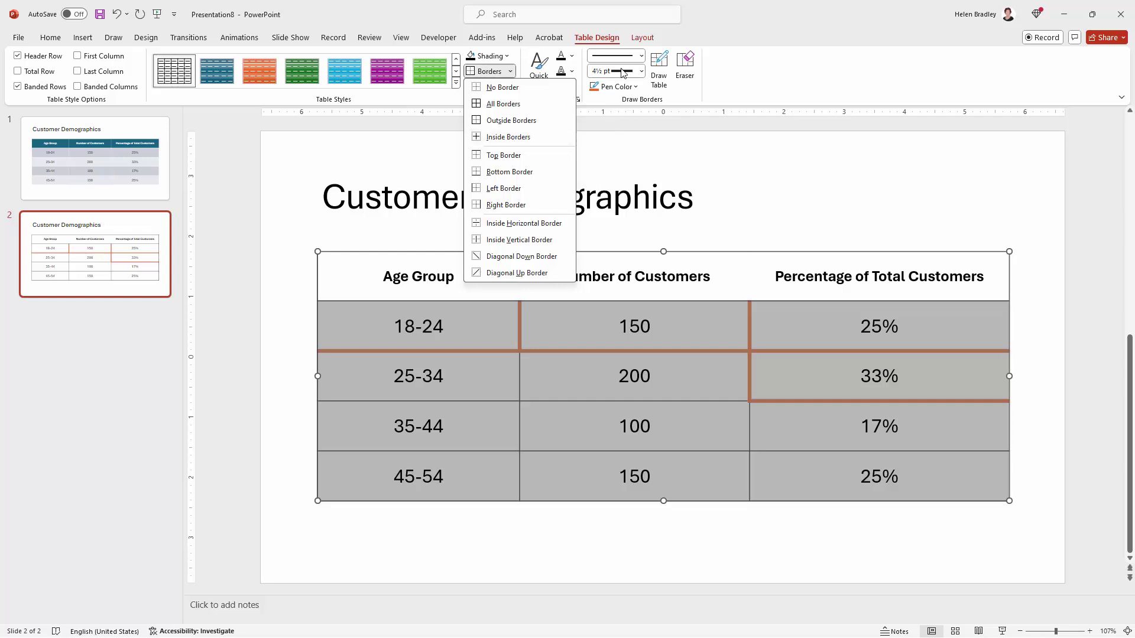
pyautogui.click(519, 139)
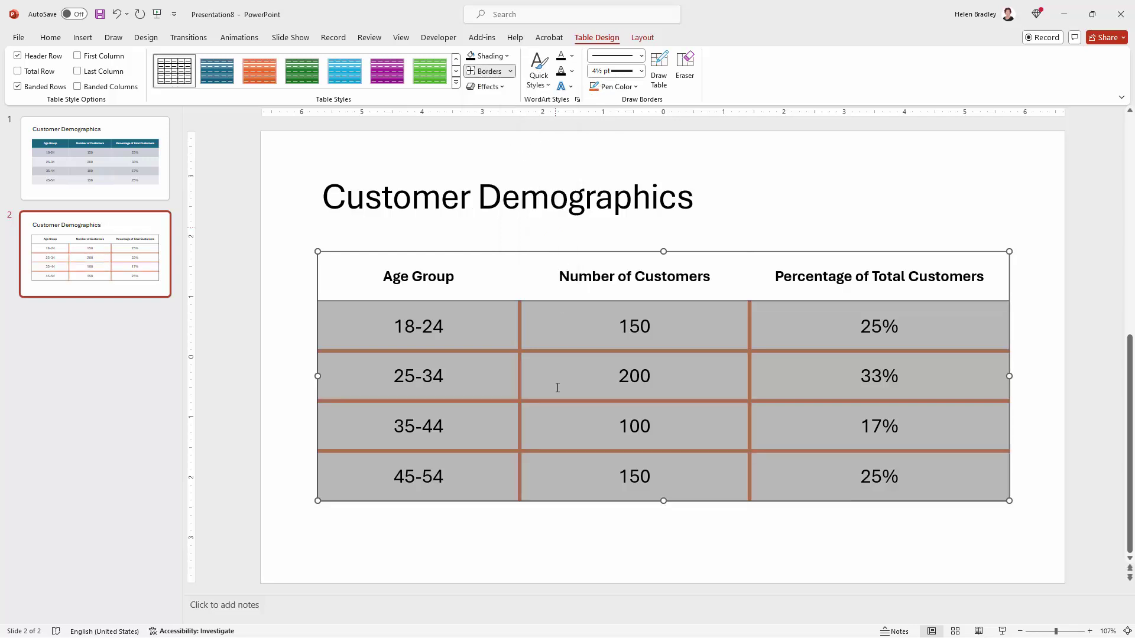
pyautogui.click(293, 388)
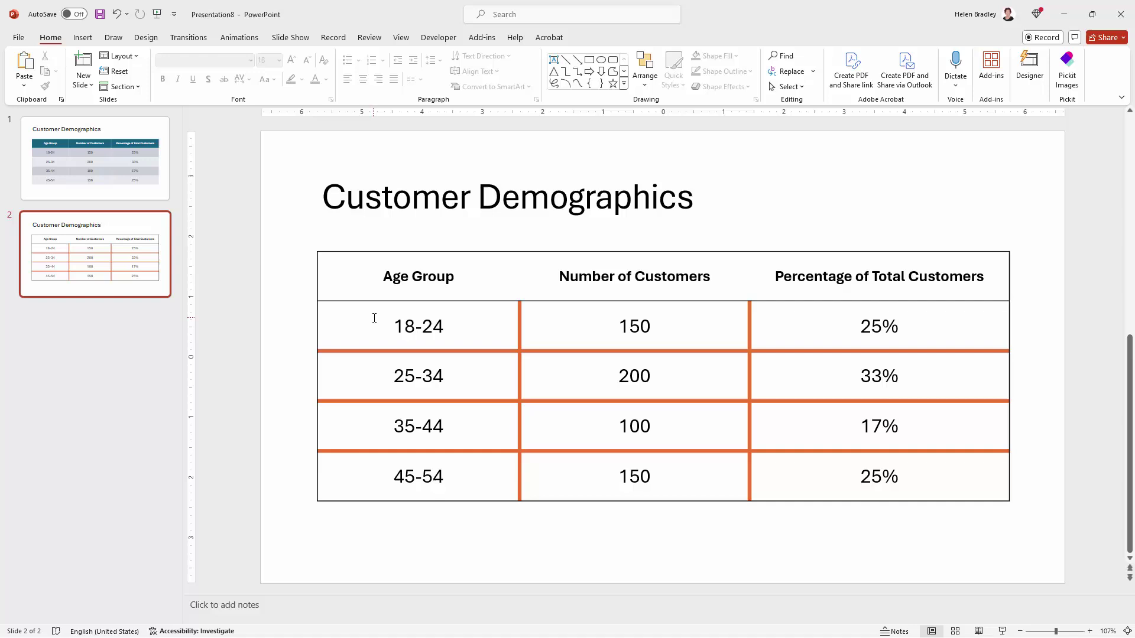
# Change the table border pen colour to blue
pyautogui.click(405, 326)
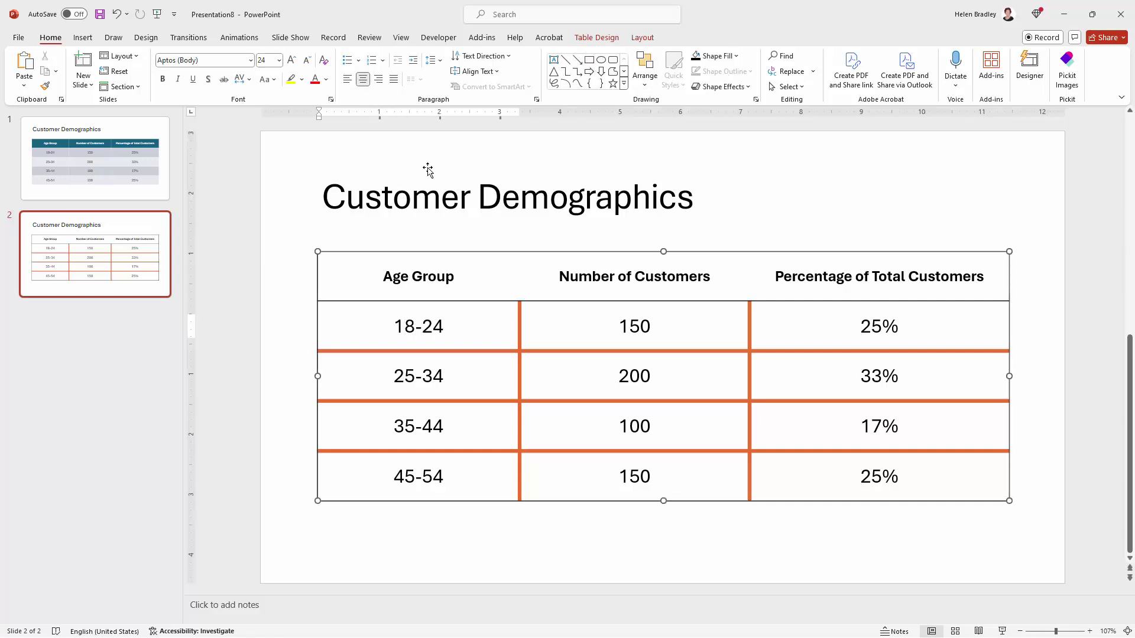
pyautogui.click(598, 38)
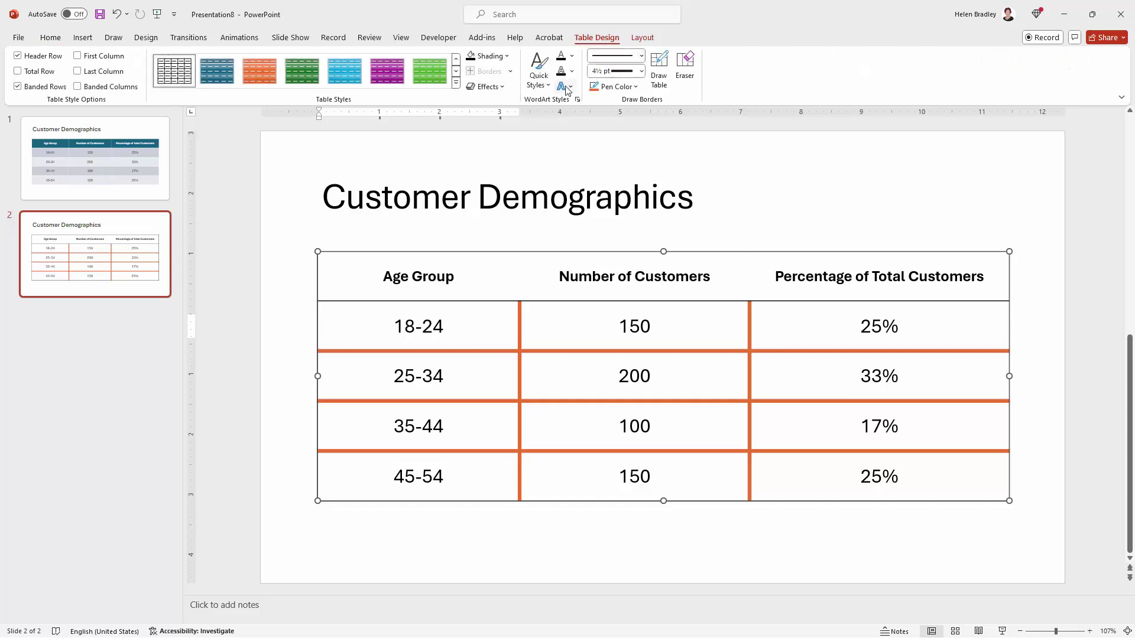
pyautogui.click(615, 86)
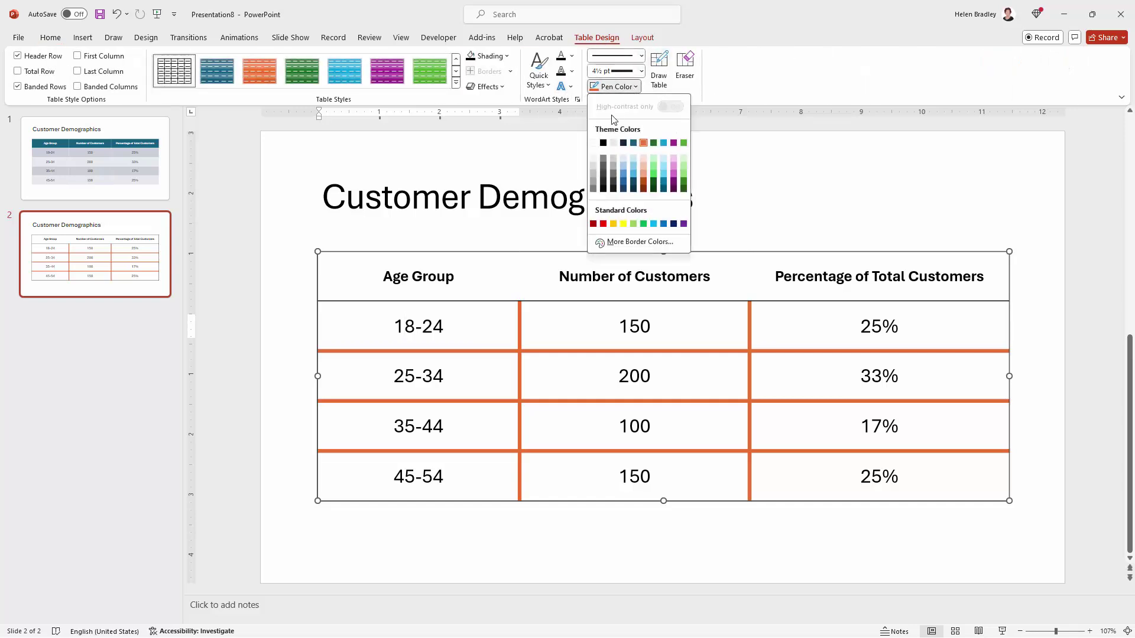
pyautogui.click(634, 143)
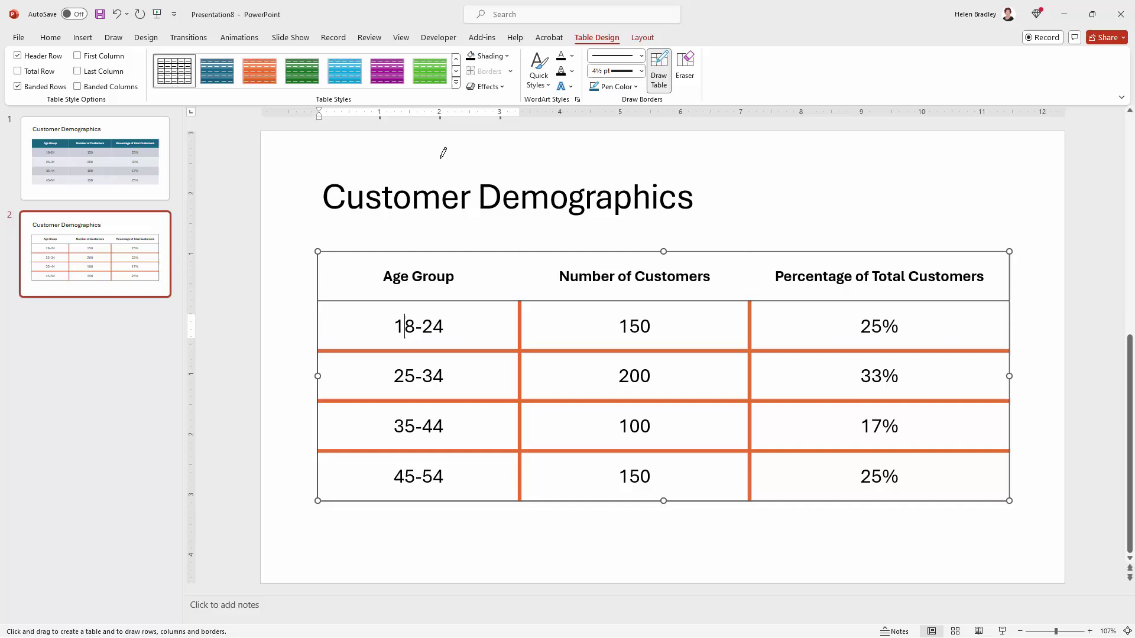
# Undo a stray single-cell border, then apply a blue Outside Border to the whole table
pyautogui.click(510, 71)
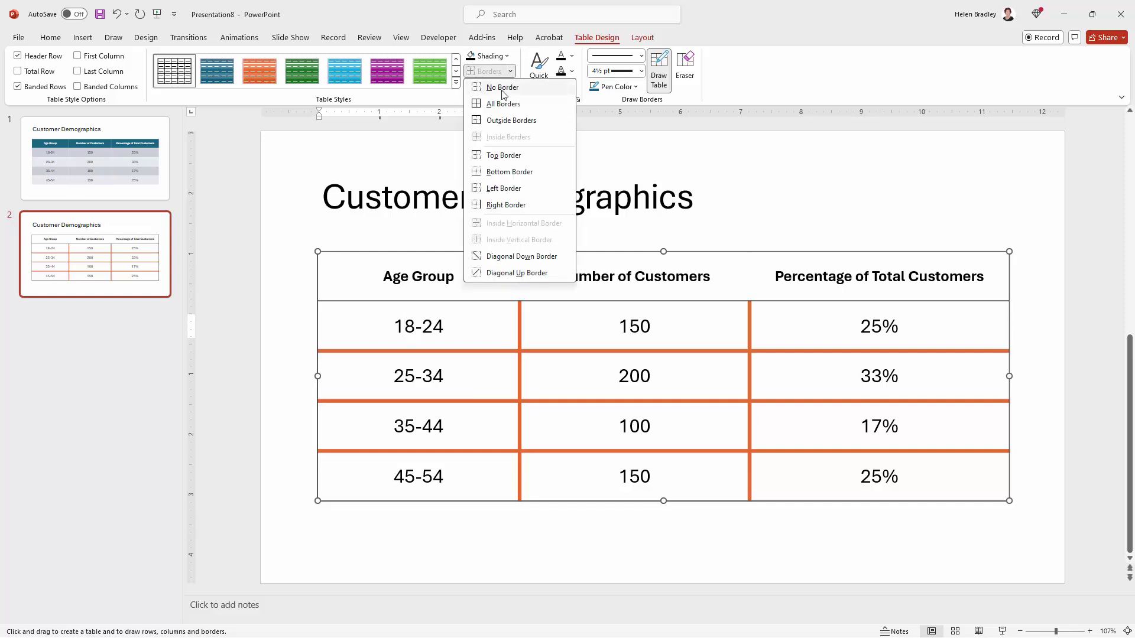
pyautogui.click(503, 121)
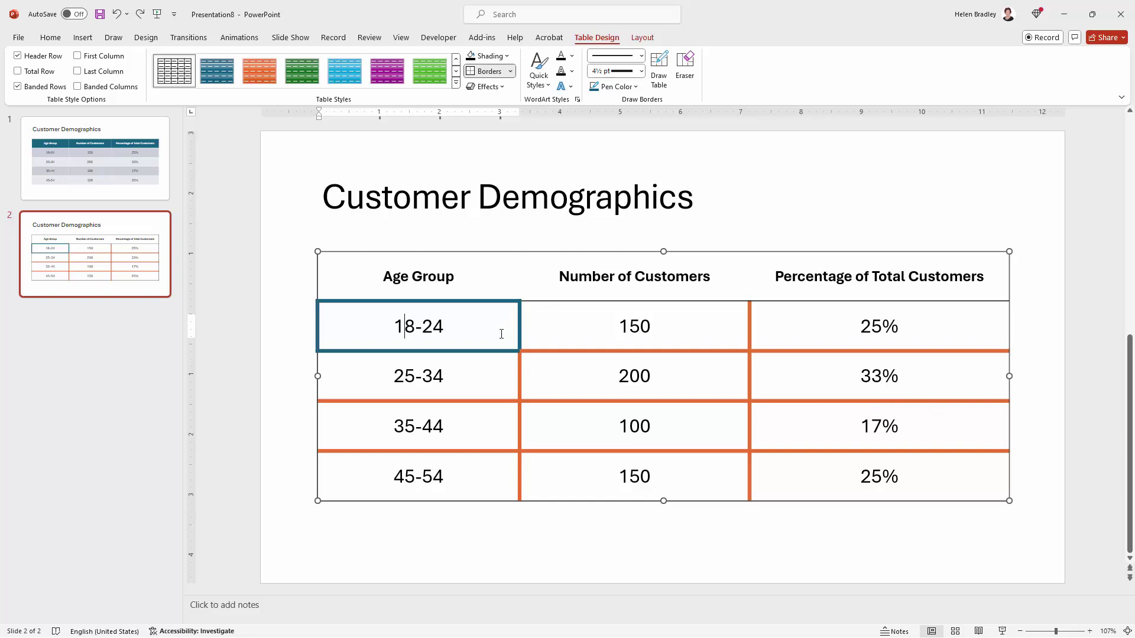
pyautogui.hotkey('ctrl', 'z')
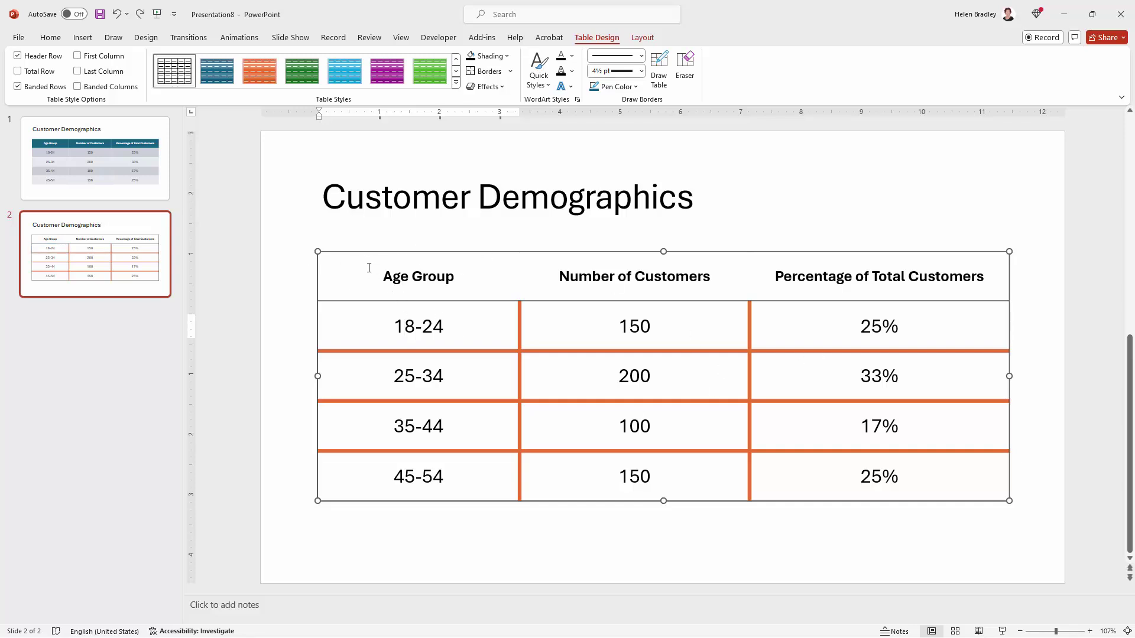
pyautogui.moveTo(367, 263); pyautogui.dragTo(943, 470)
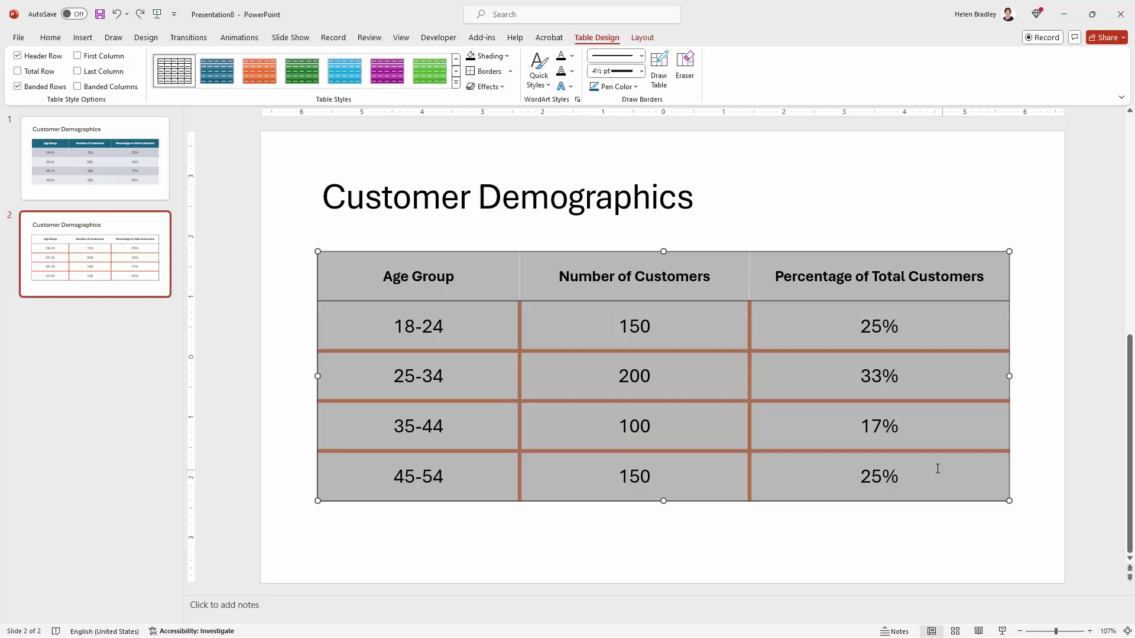
pyautogui.click(509, 72)
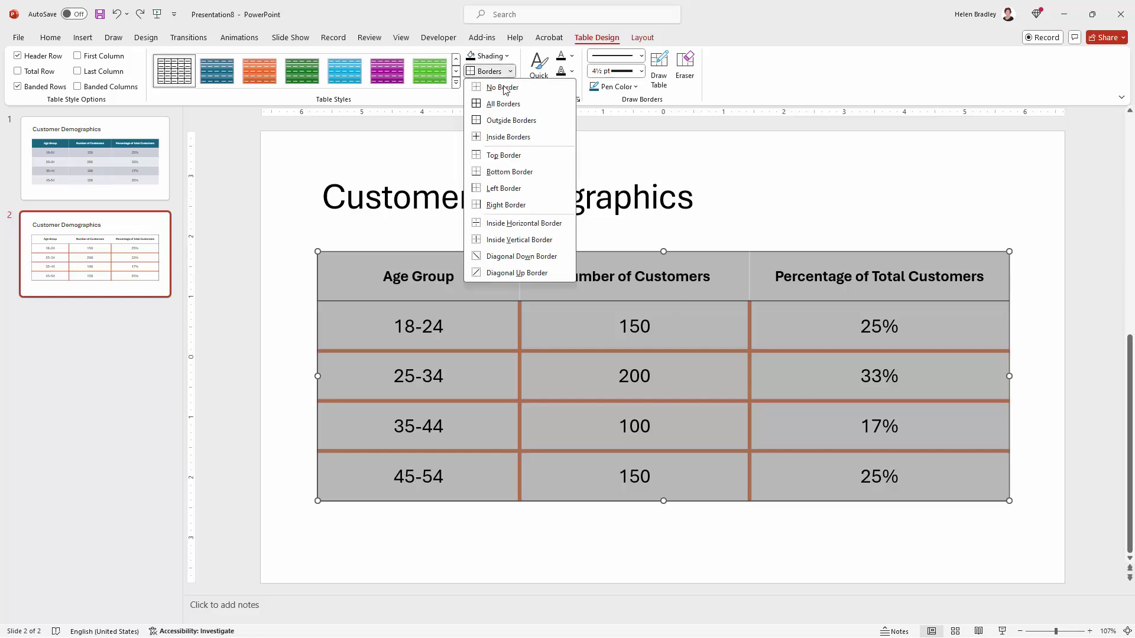
pyautogui.click(505, 121)
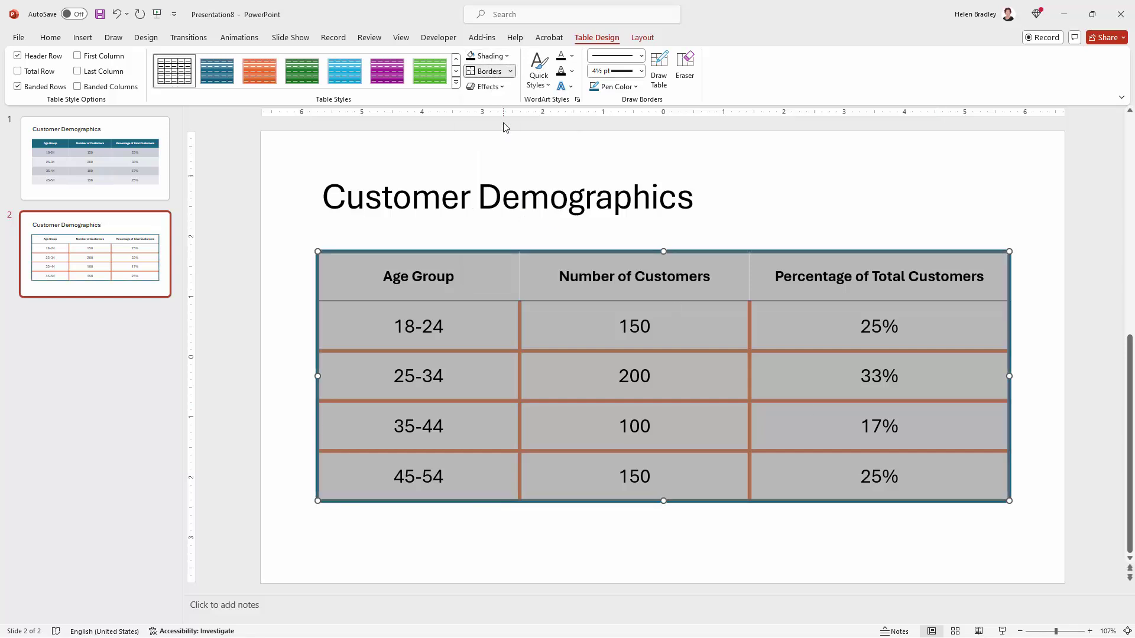
pyautogui.click(284, 214)
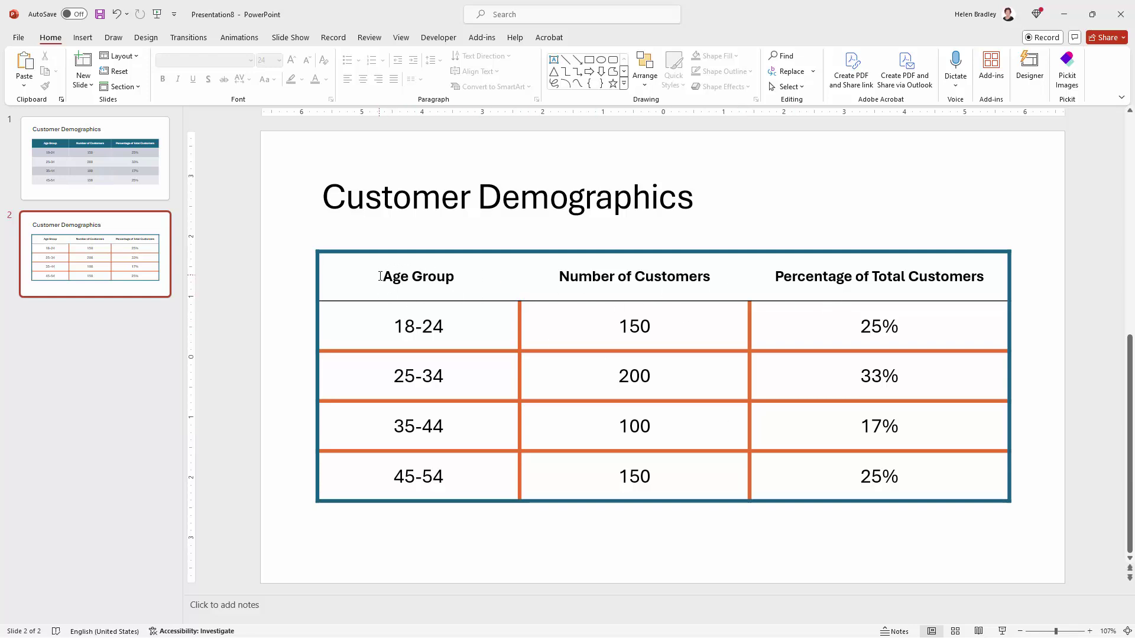
# Set the pen to dark green and give the three header cells a bottom border
pyautogui.moveTo(383, 275); pyautogui.dragTo(834, 278)
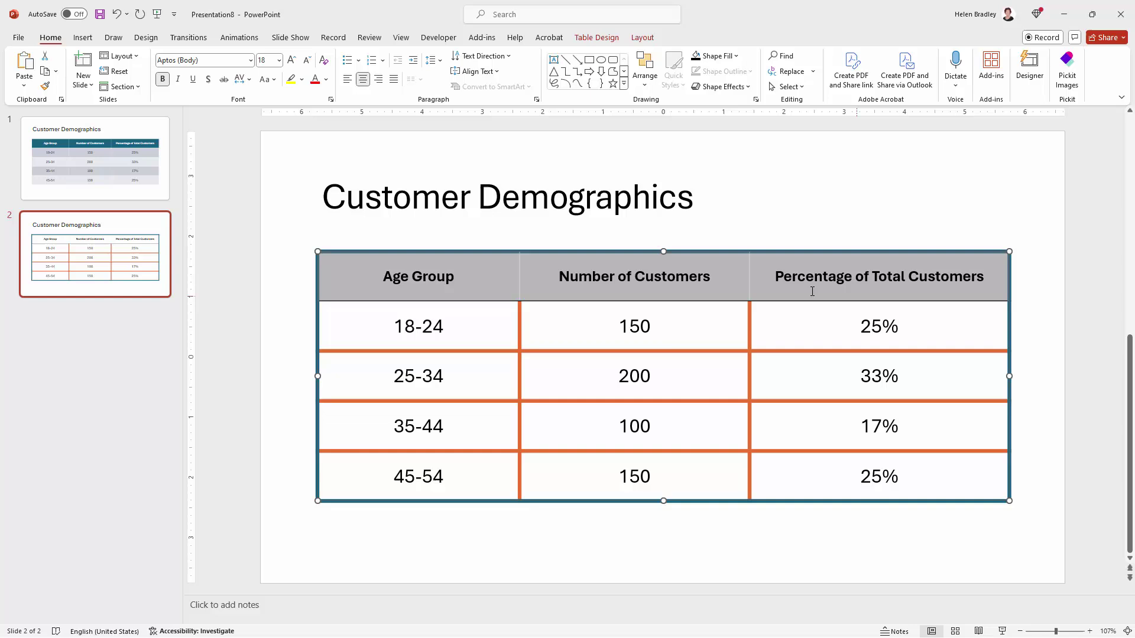
pyautogui.click(592, 35)
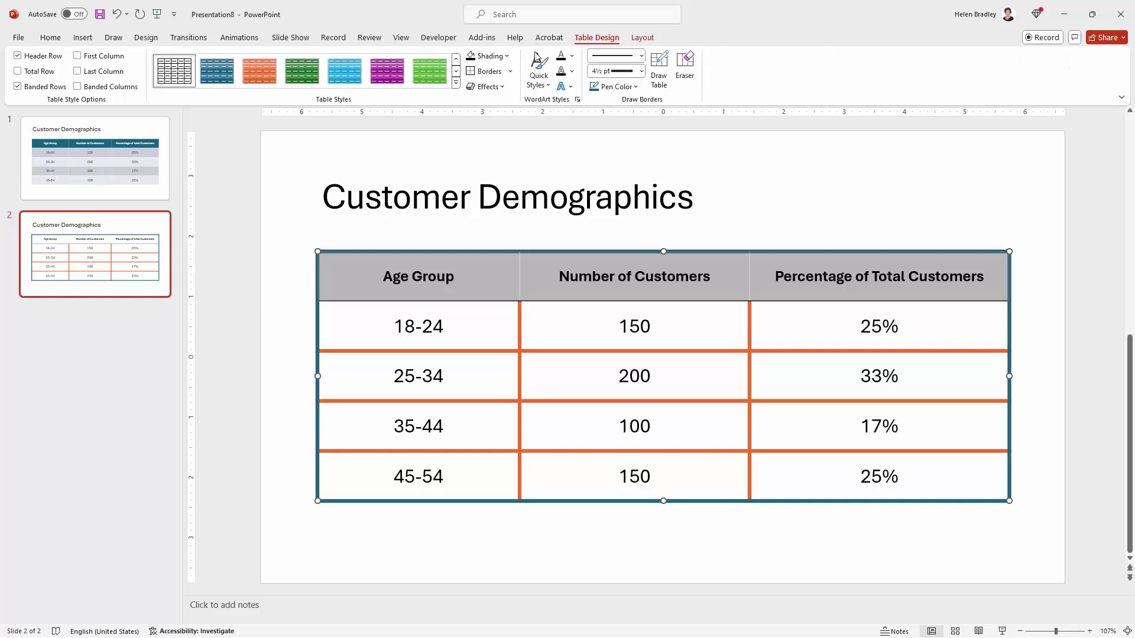
pyautogui.click(508, 71)
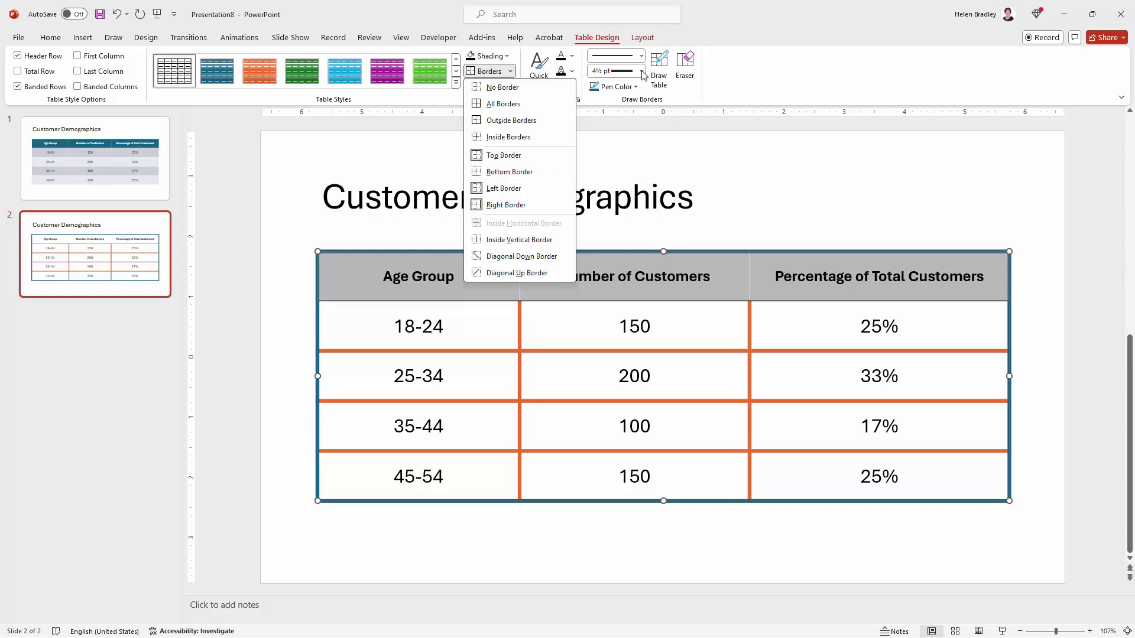
pyautogui.click(635, 87)
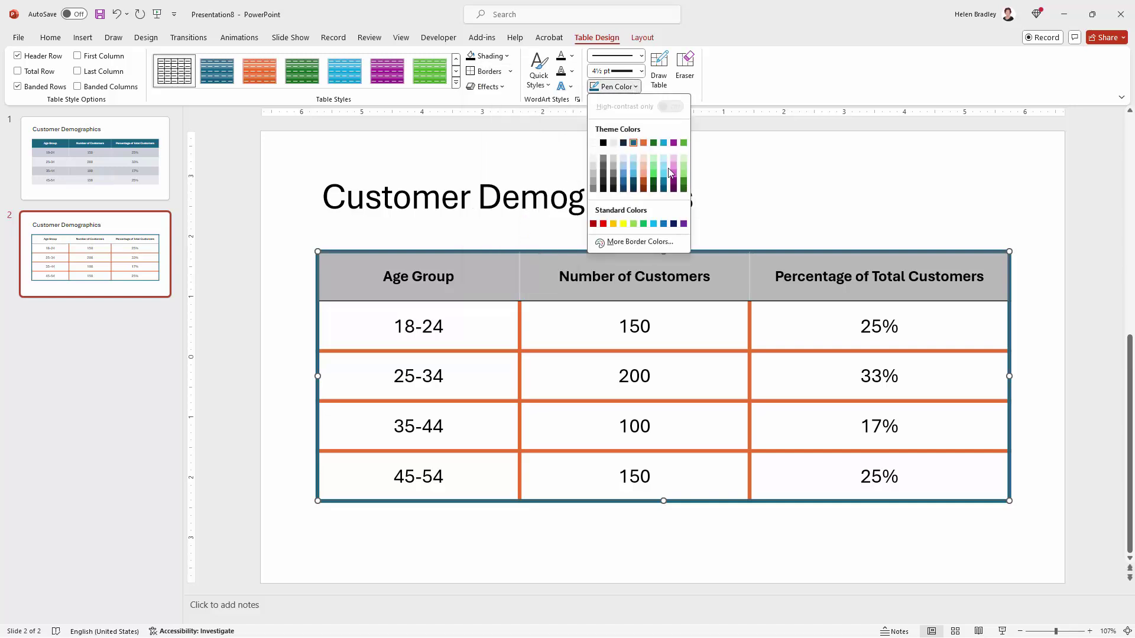
pyautogui.click(684, 182)
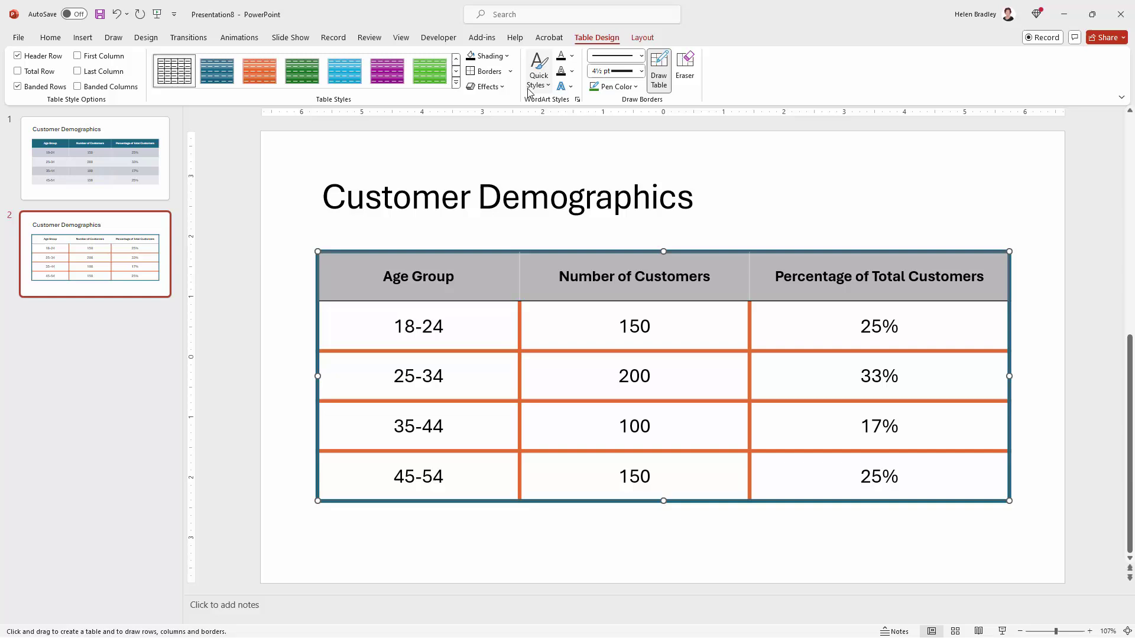
pyautogui.click(490, 70)
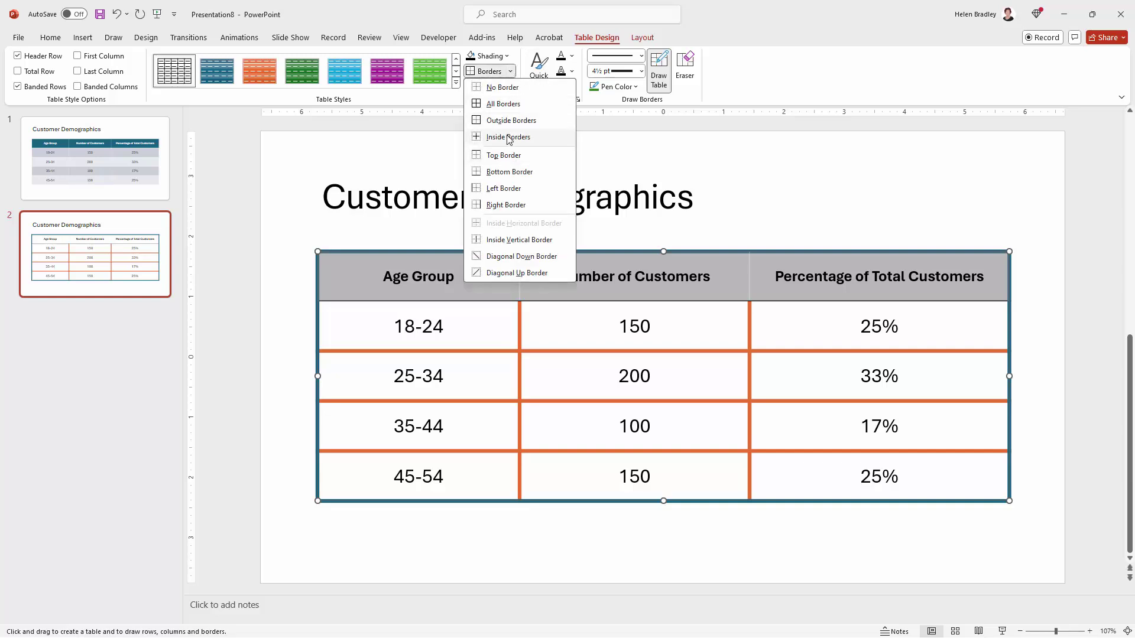
pyautogui.click(513, 172)
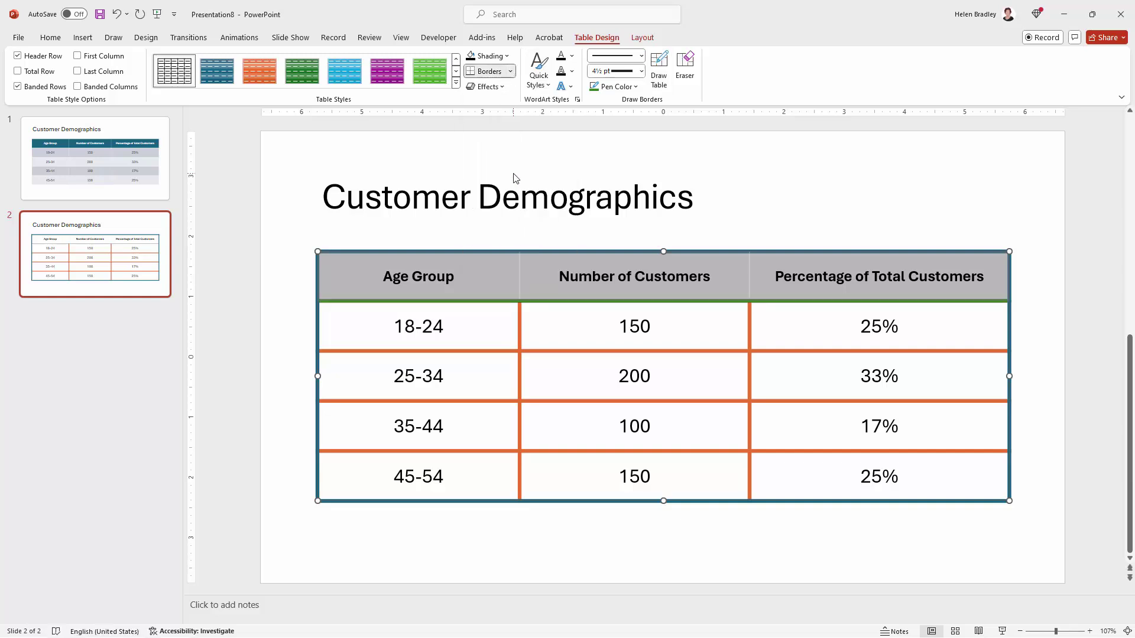
pyautogui.click(757, 234)
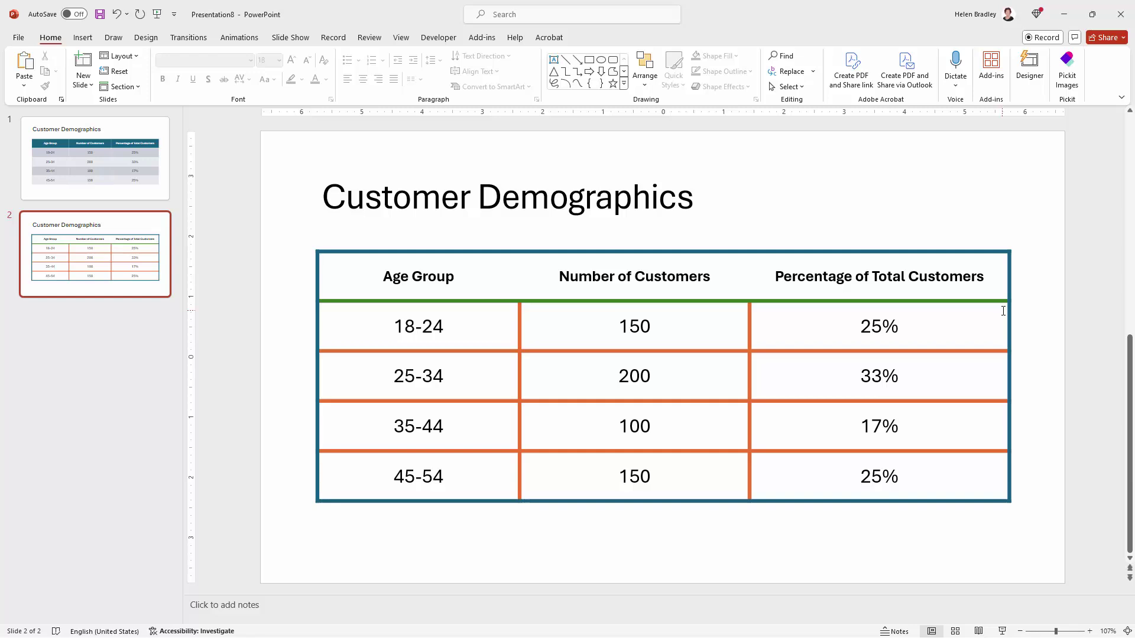
# Select the table again and show its Table Design options
pyautogui.click(712, 311)
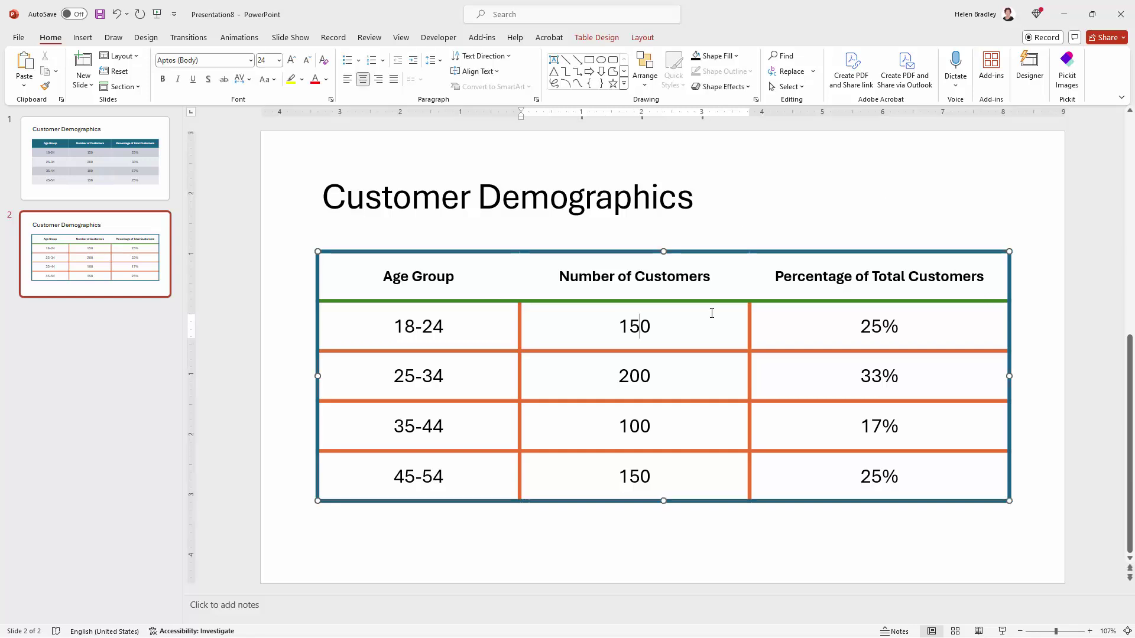
pyautogui.click(611, 37)
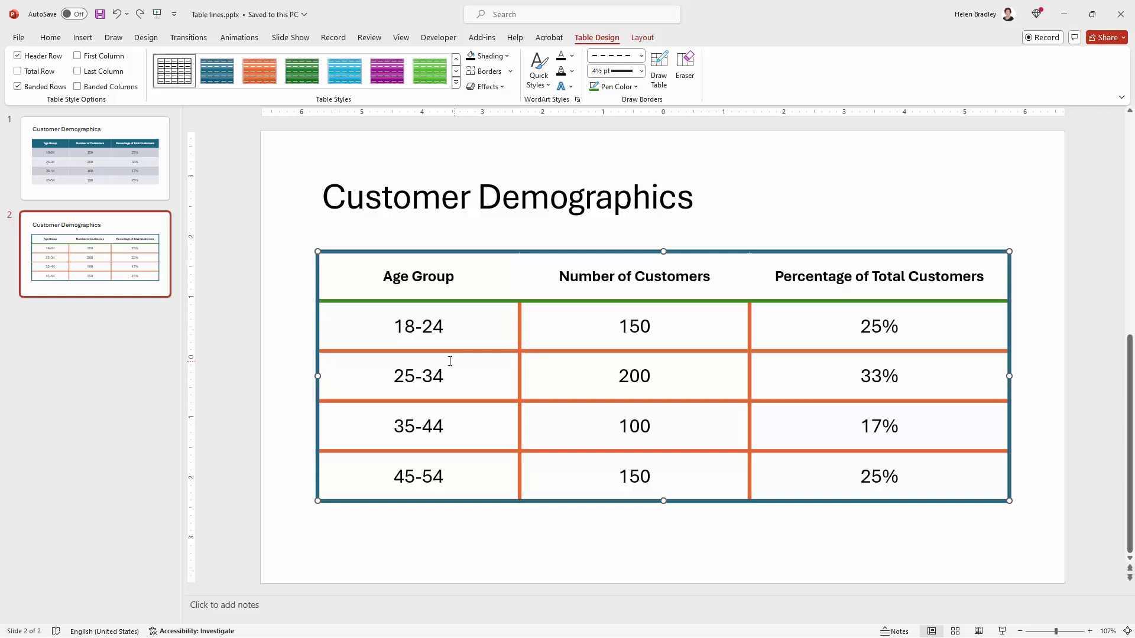
# Set the pen to orange dashed, stop drawing, and select the 18-24 to 35-44 rows
pyautogui.click(634, 85)
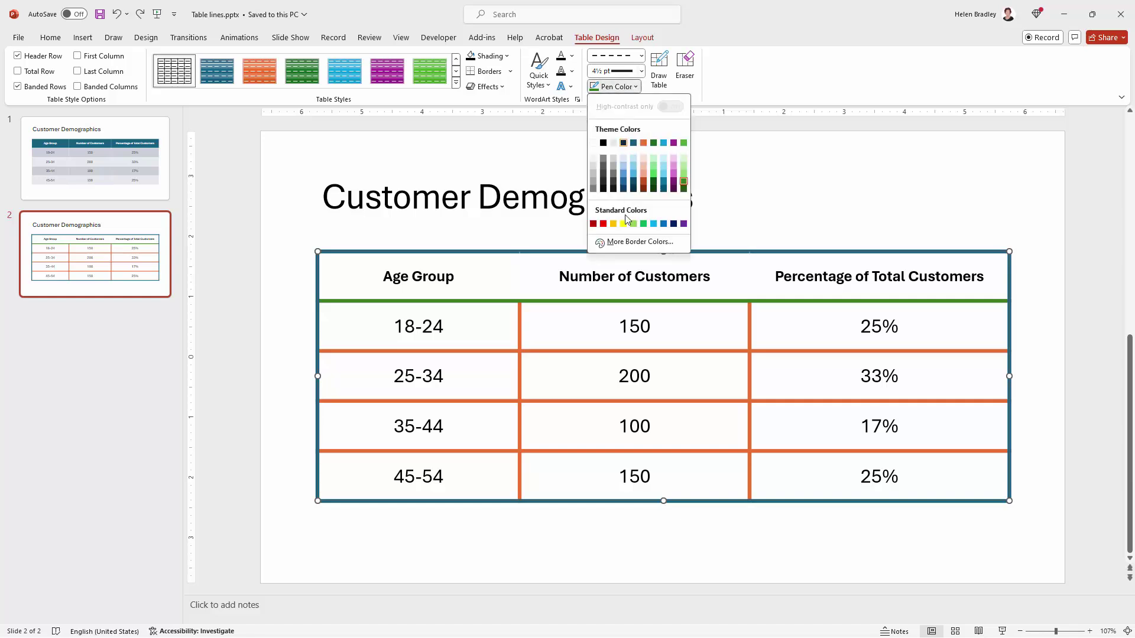
pyautogui.click(644, 143)
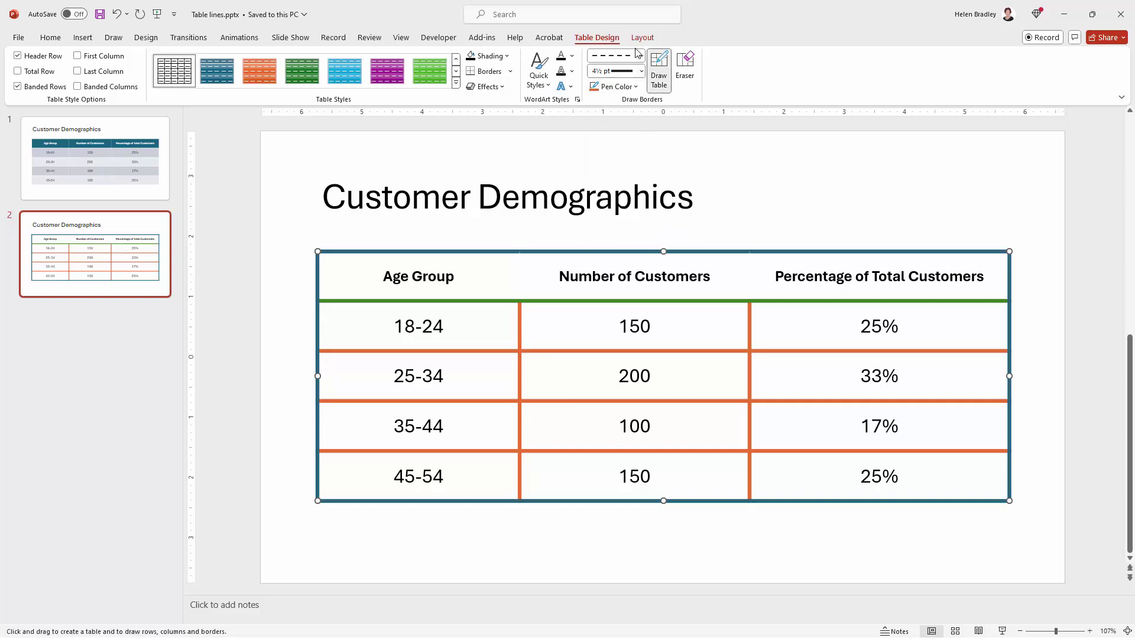
pyautogui.click(641, 56)
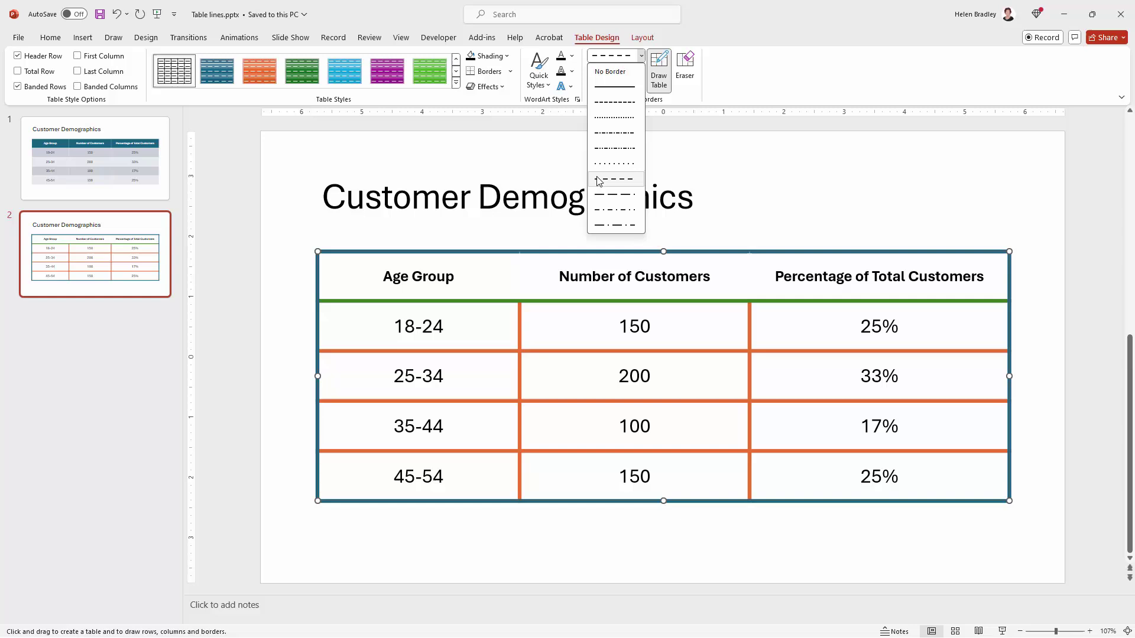
pyautogui.click(615, 179)
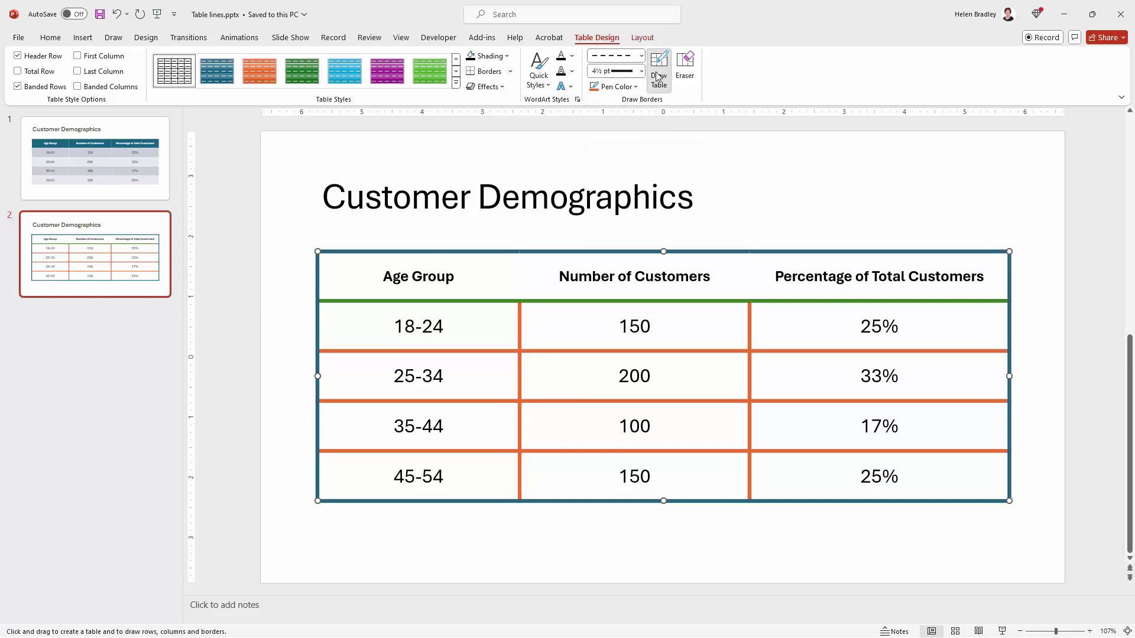
pyautogui.press('Escape')
pyautogui.moveTo(337, 326); pyautogui.dragTo(819, 447)
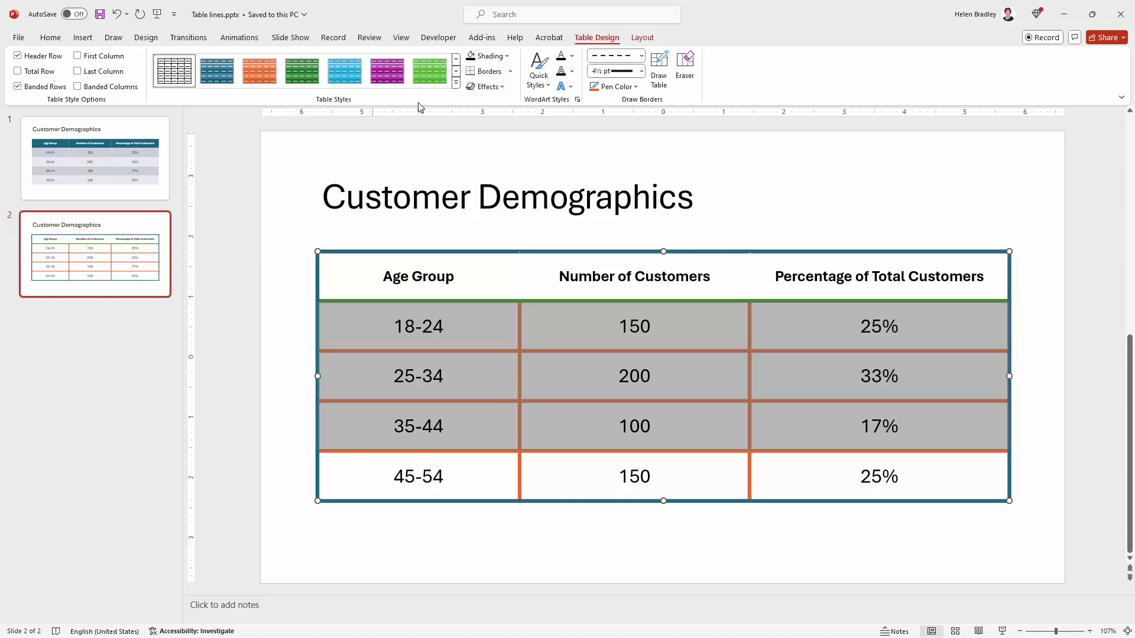
# Apply a dashed bottom border to the three-row selection, then undo it
pyautogui.click(507, 72)
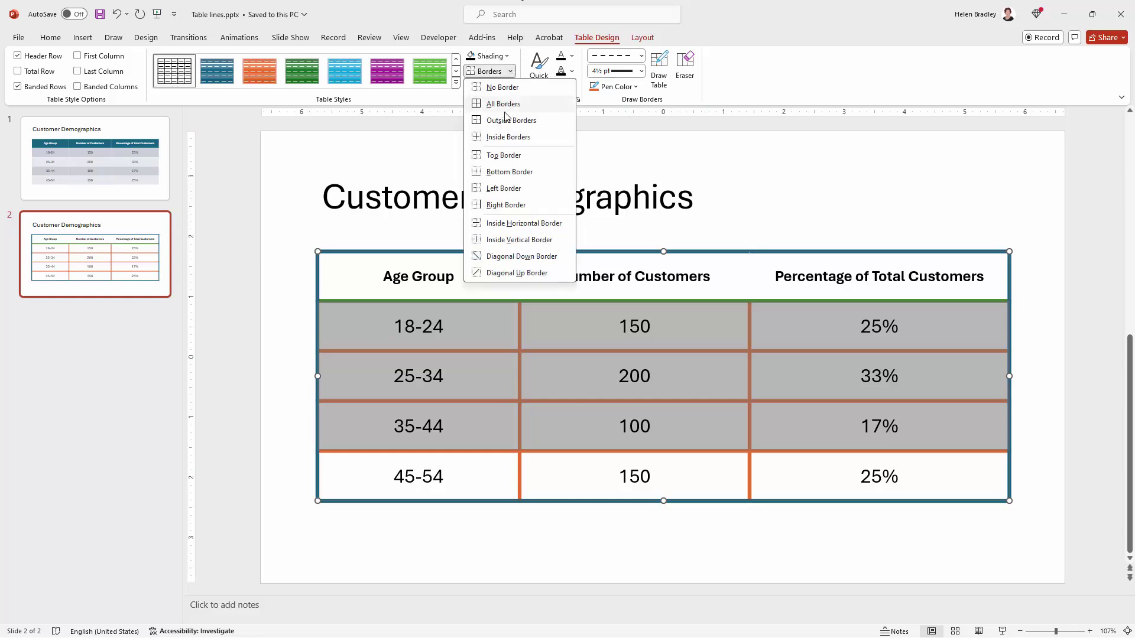
pyautogui.click(510, 173)
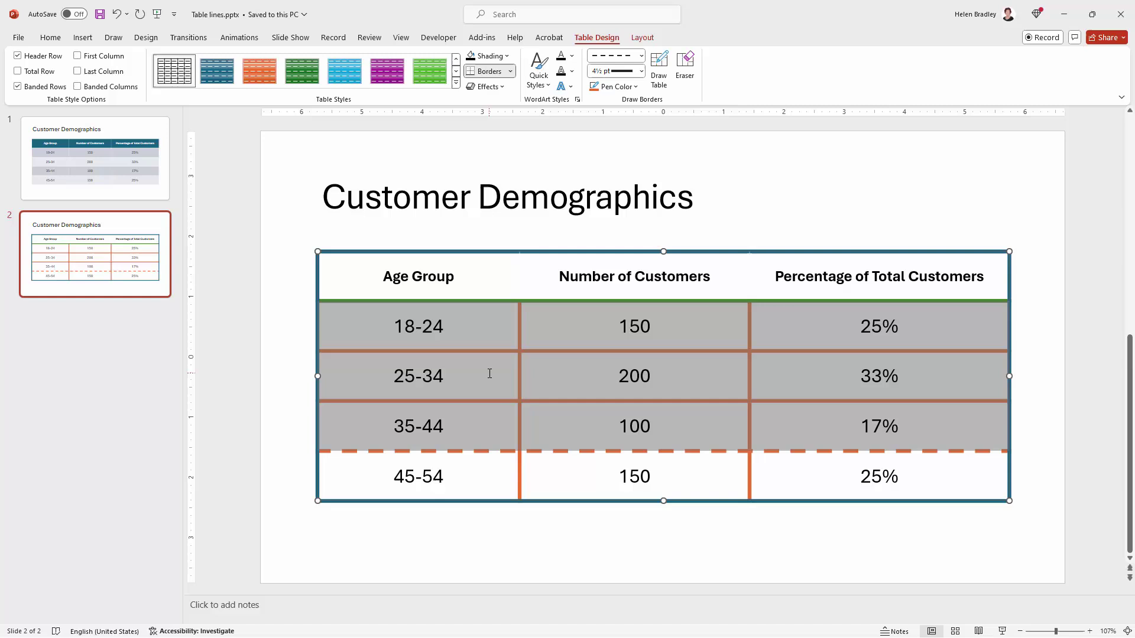
pyautogui.hotkey('ctrl', 'z')
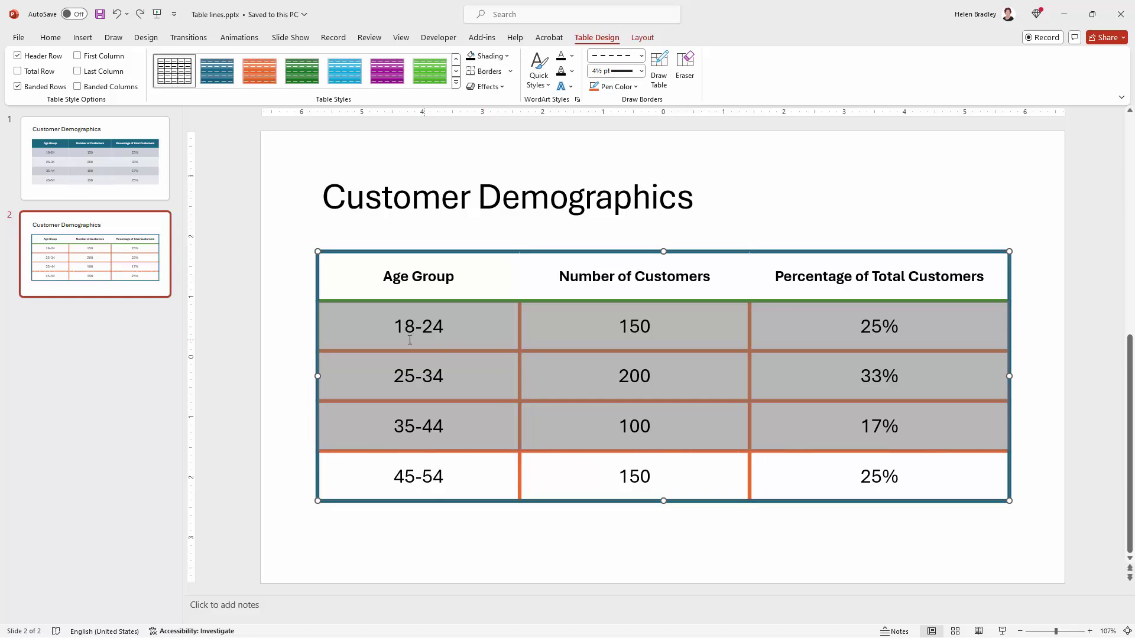
pyautogui.click(397, 324)
# Give the 18-24, 25-34 and 35-44 rows each a dashed orange bottom border
pyautogui.moveTo(397, 324); pyautogui.dragTo(785, 333)
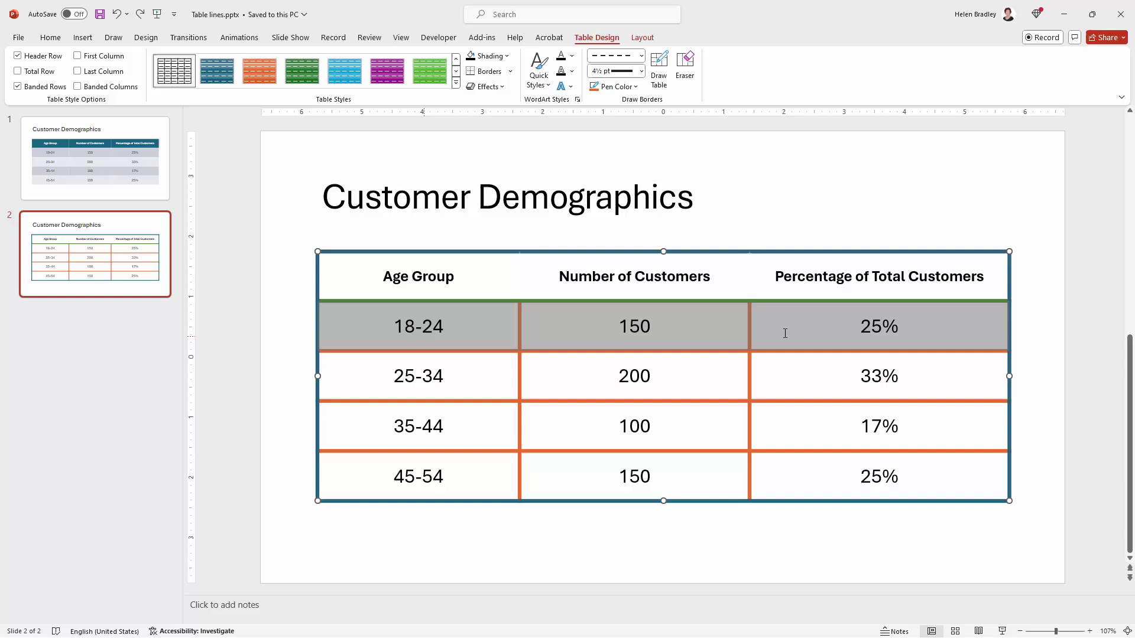
pyautogui.click(509, 71)
pyautogui.click(499, 172)
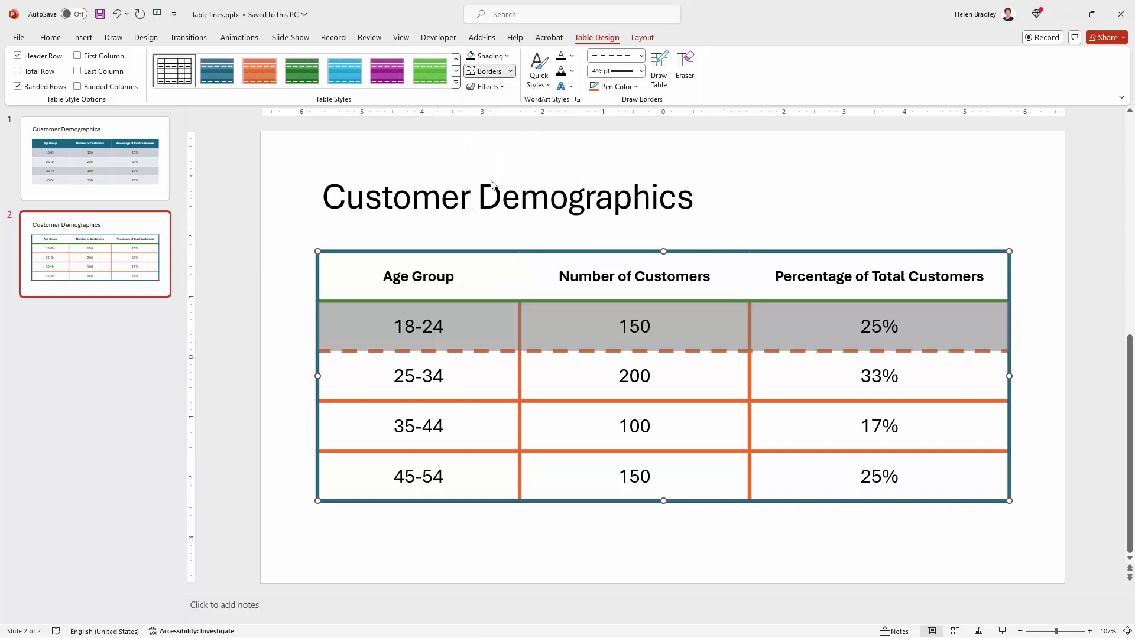
pyautogui.moveTo(458, 377); pyautogui.dragTo(792, 367)
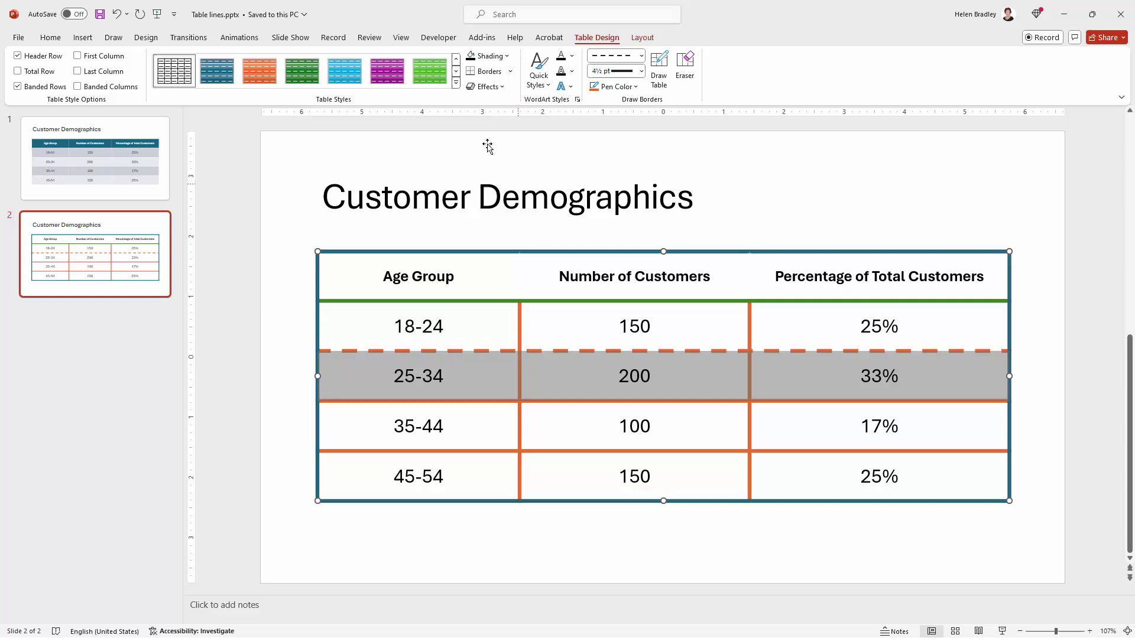
pyautogui.click(501, 72)
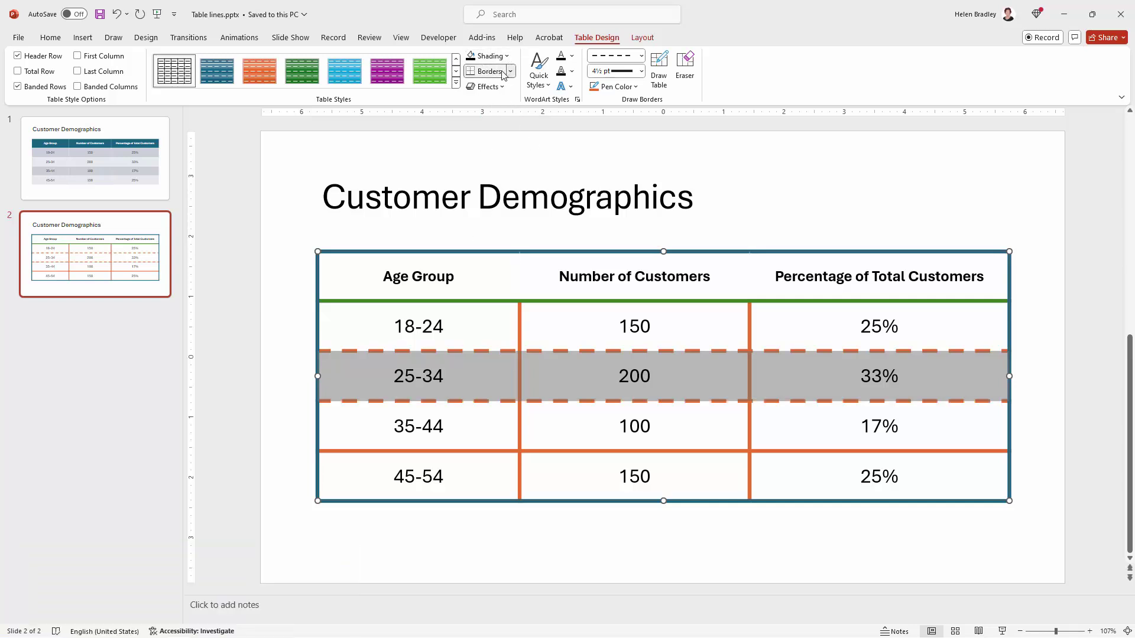
pyautogui.moveTo(369, 425); pyautogui.dragTo(811, 421)
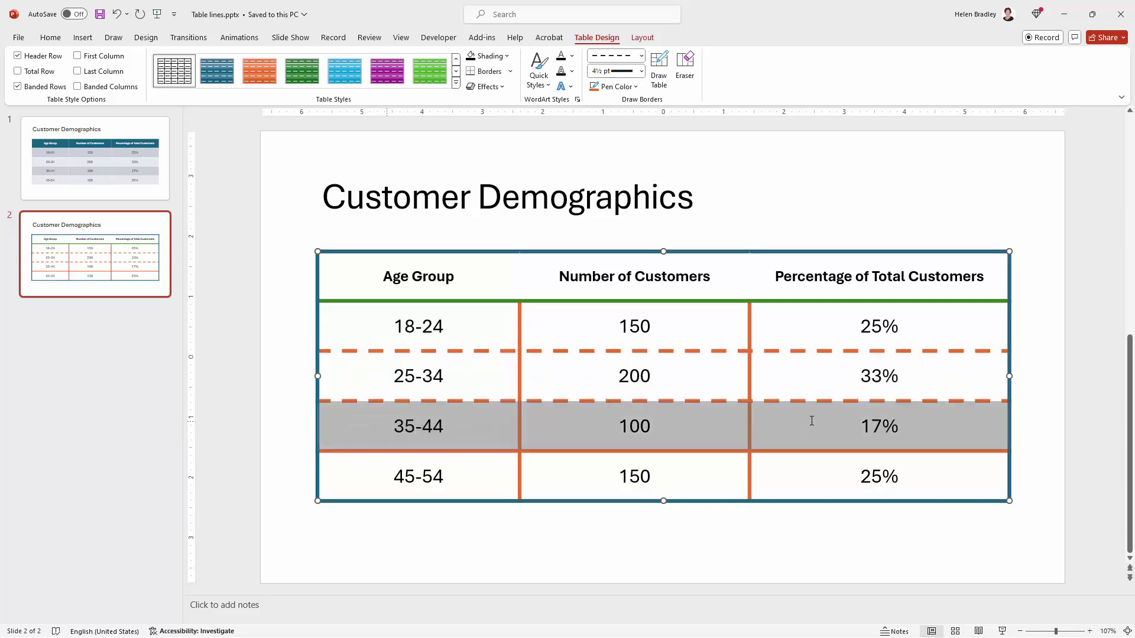
pyautogui.click(484, 73)
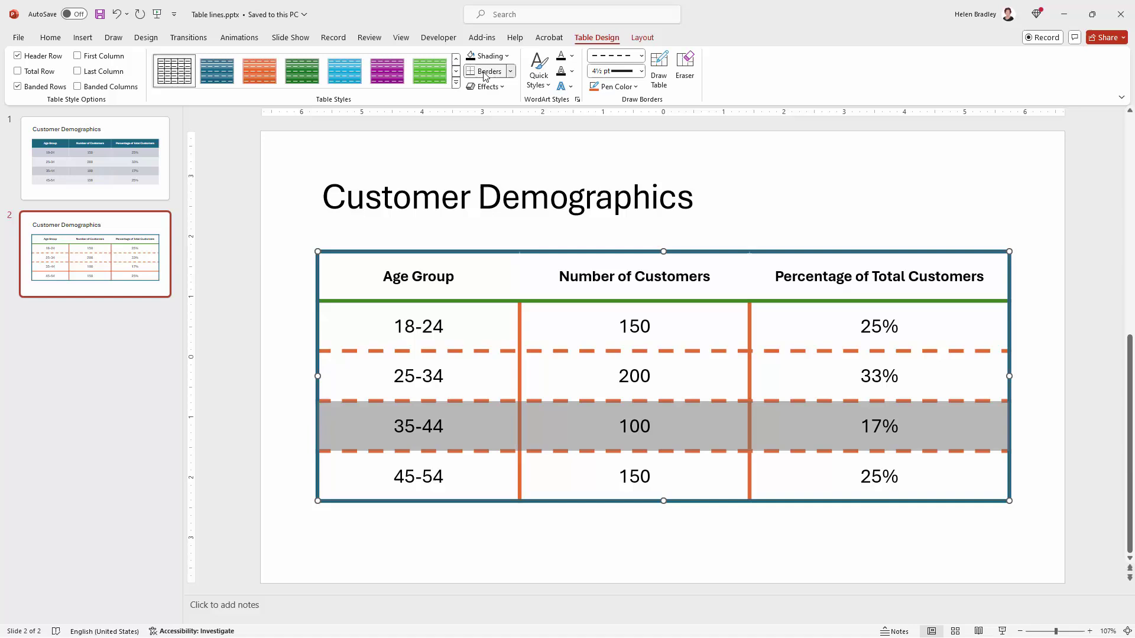
pyautogui.click(290, 330)
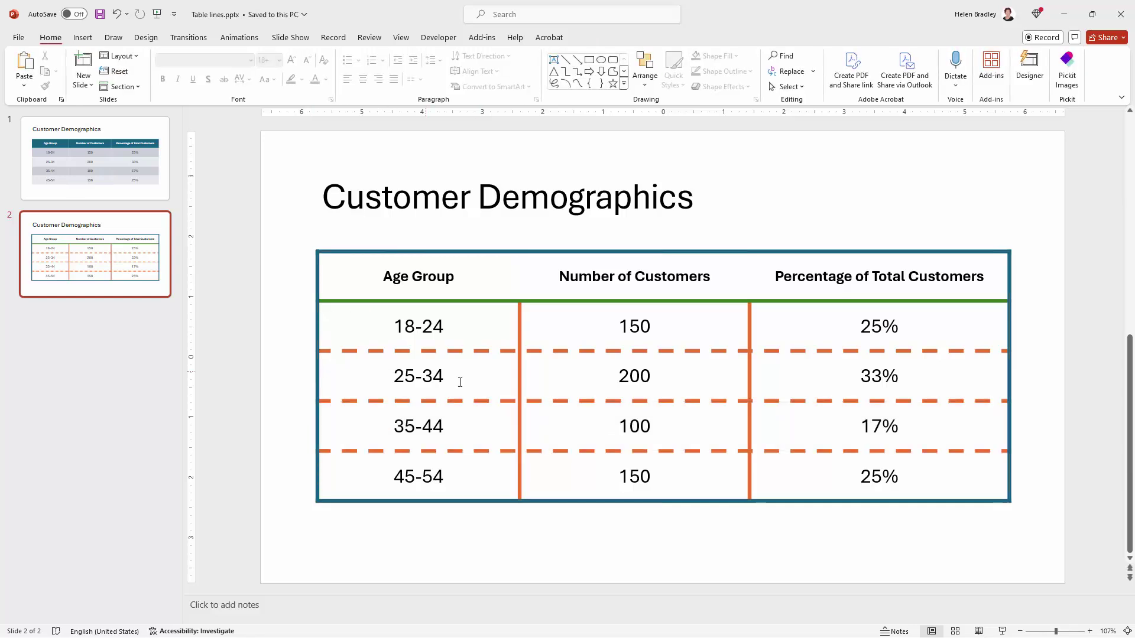